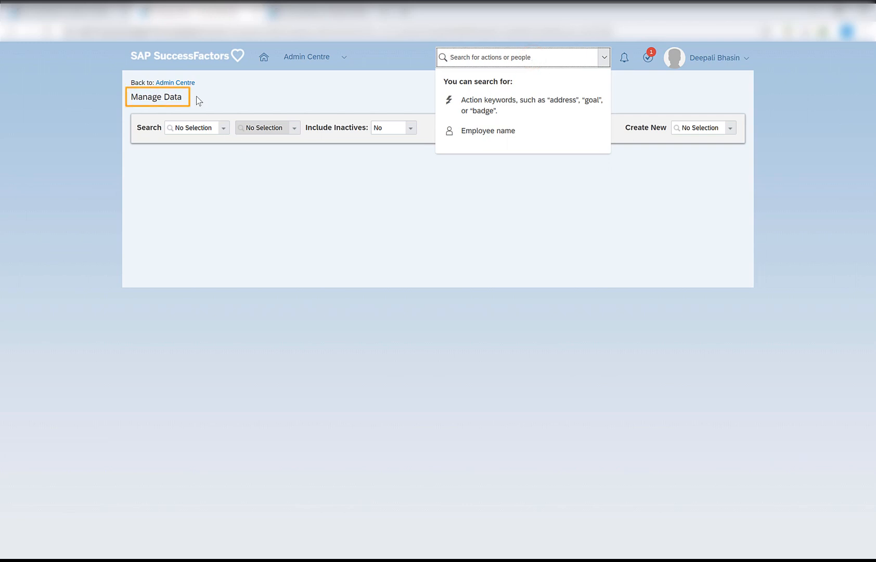
- Start creating a new Time Profile record
left_click(693, 129)
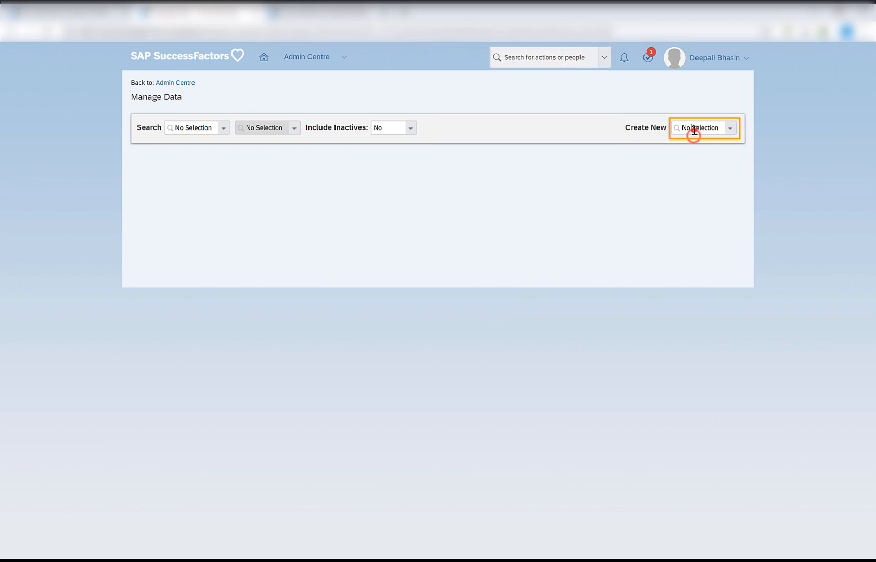
type("time pro")
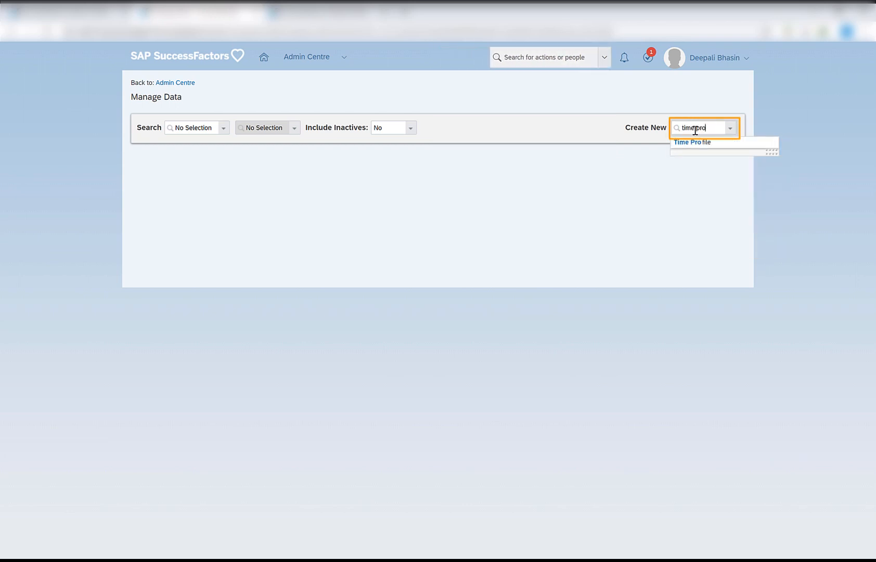
left_click(708, 143)
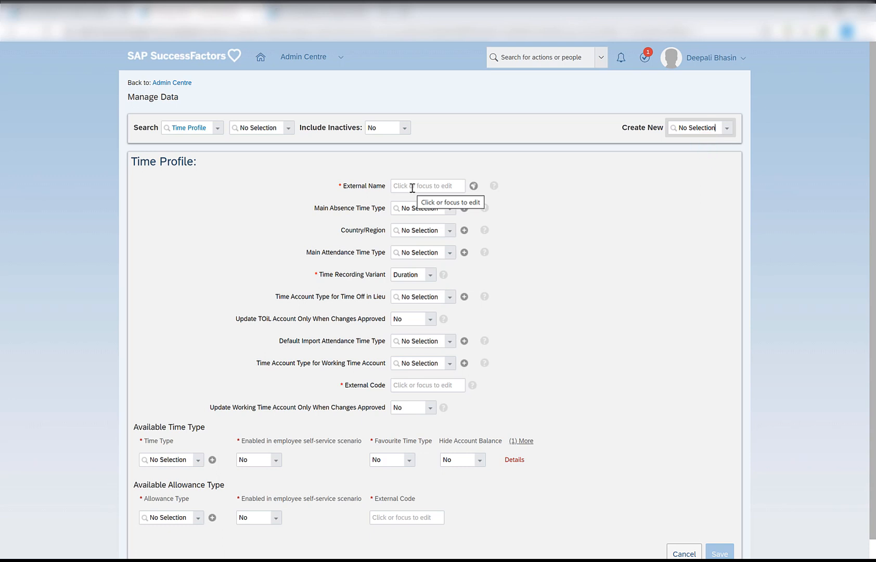
- Set the profile's External Name to db_test_profile and its Main Absence Time Type to db_annual_leave
left_click(412, 188)
type("db")
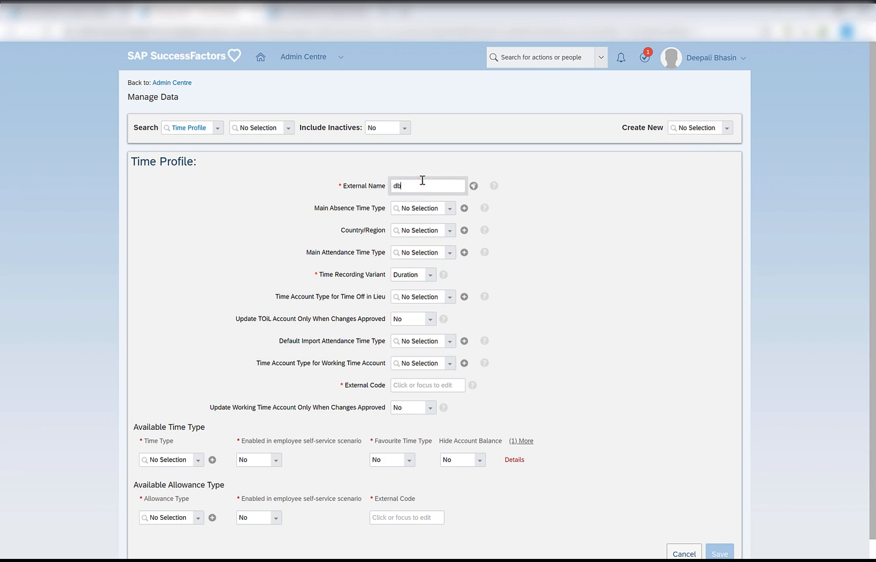
type("_test_profile")
key("ctrl+a")
left_click(422, 210)
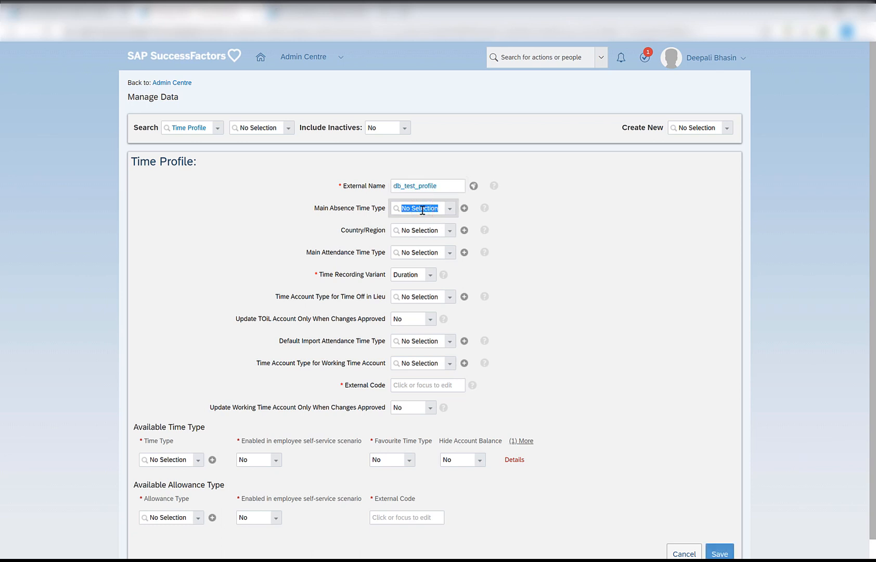
type("annual")
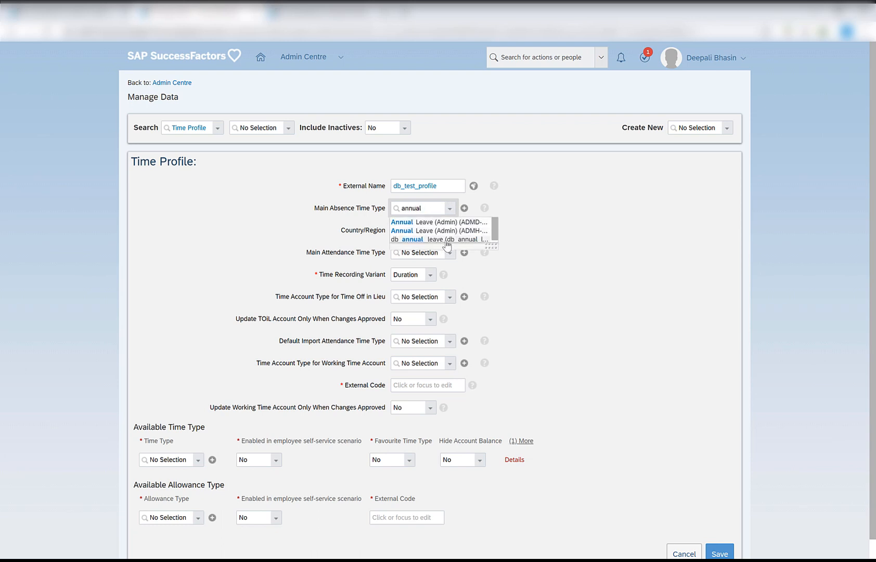
left_click(446, 239)
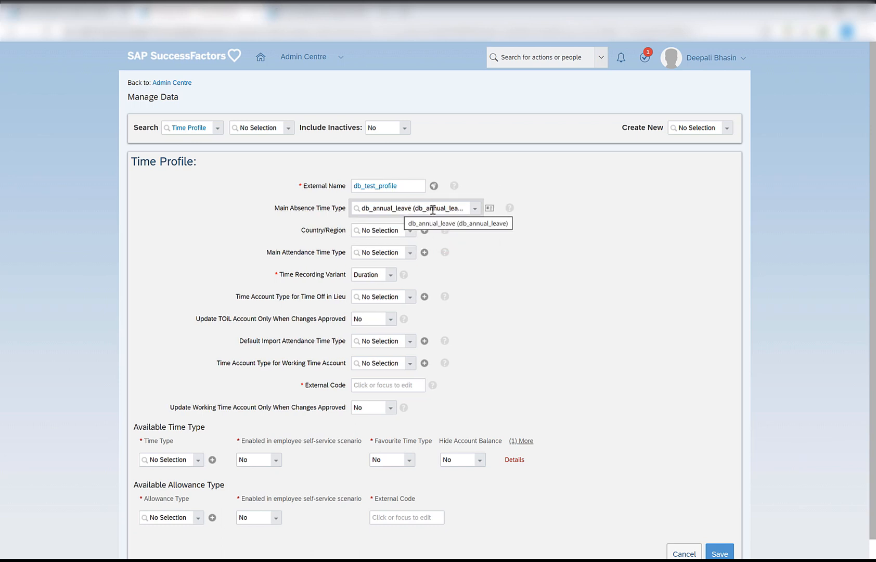
- Set the time profile's Country/Region to Australia (AUS)
left_click(373, 232)
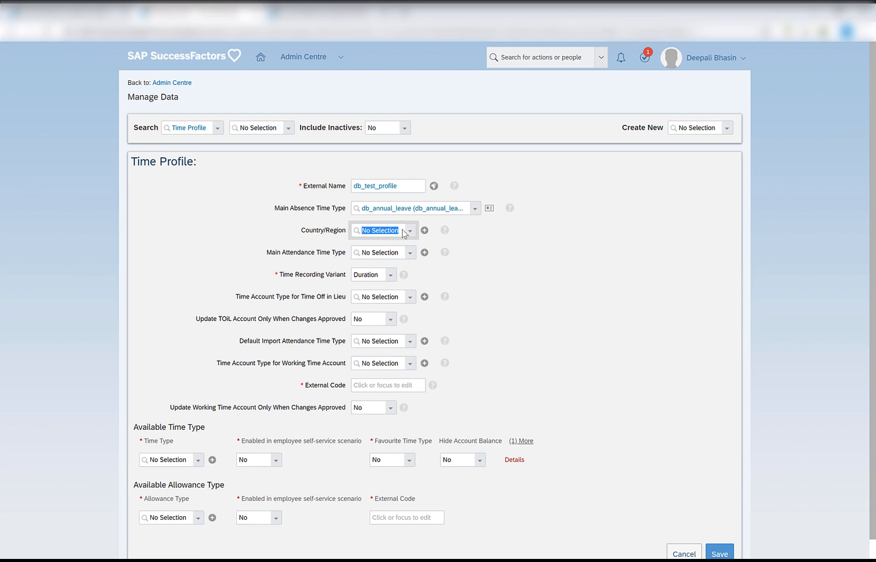
left_click(376, 229)
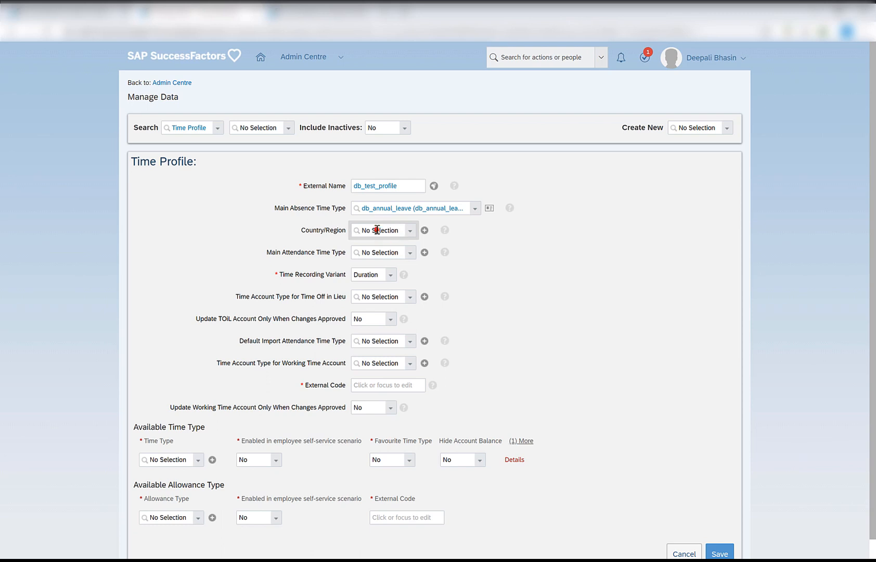
left_click(476, 208)
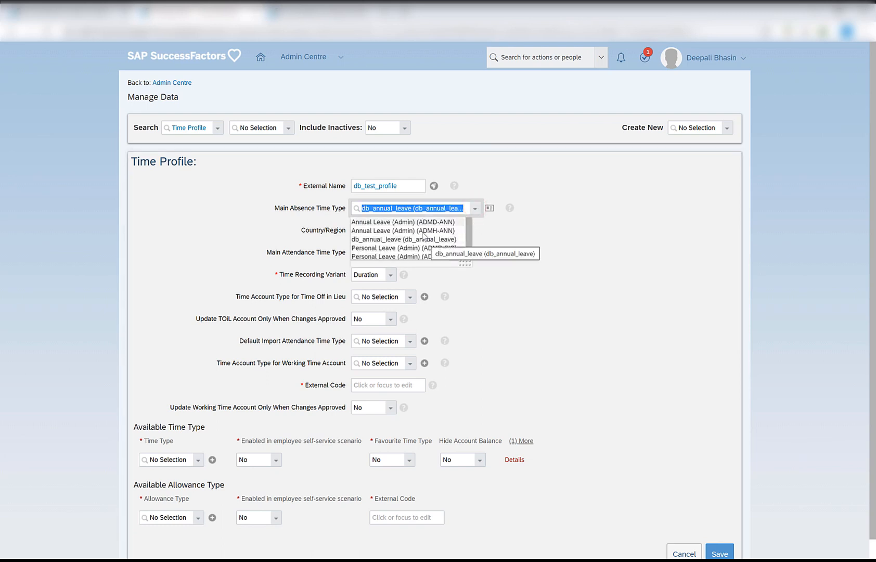
left_click(552, 252)
left_click(375, 229)
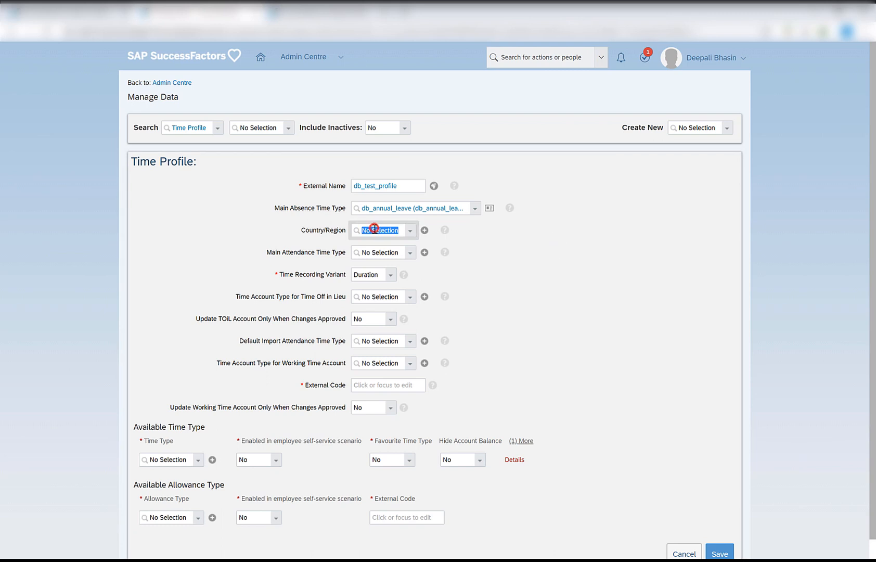
type("aus")
left_click(403, 246)
- Examine the full list of Main Absence Time Type choices offered for the selected country
left_click(475, 208)
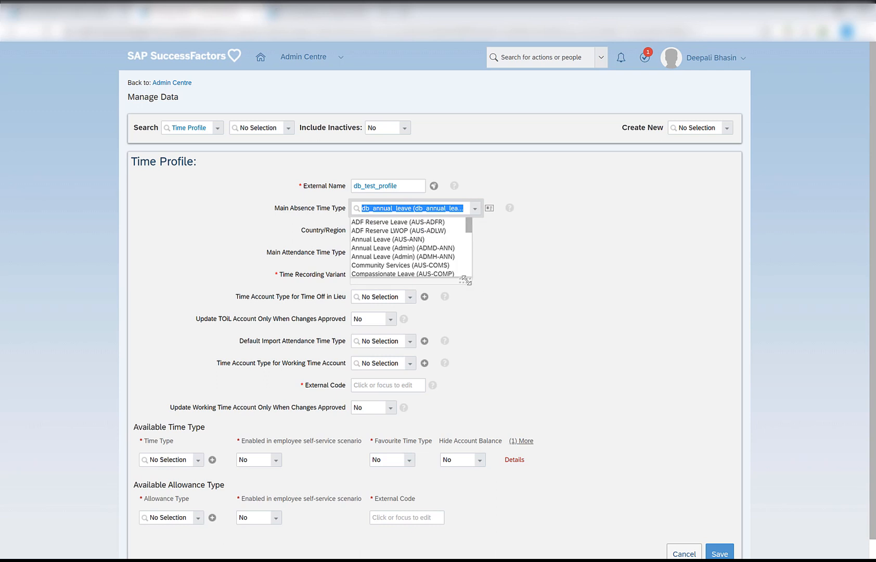
left_click_drag(466, 280, 516, 461)
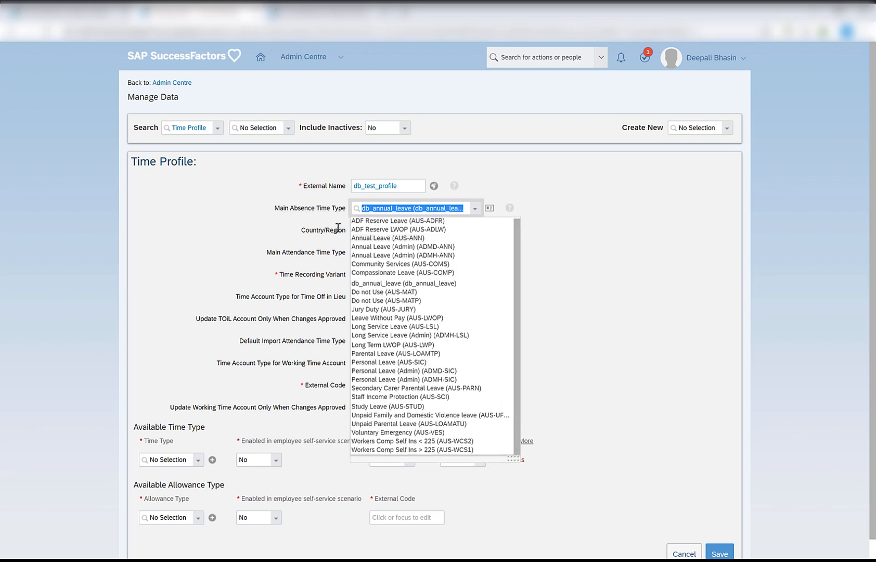
left_click(338, 227)
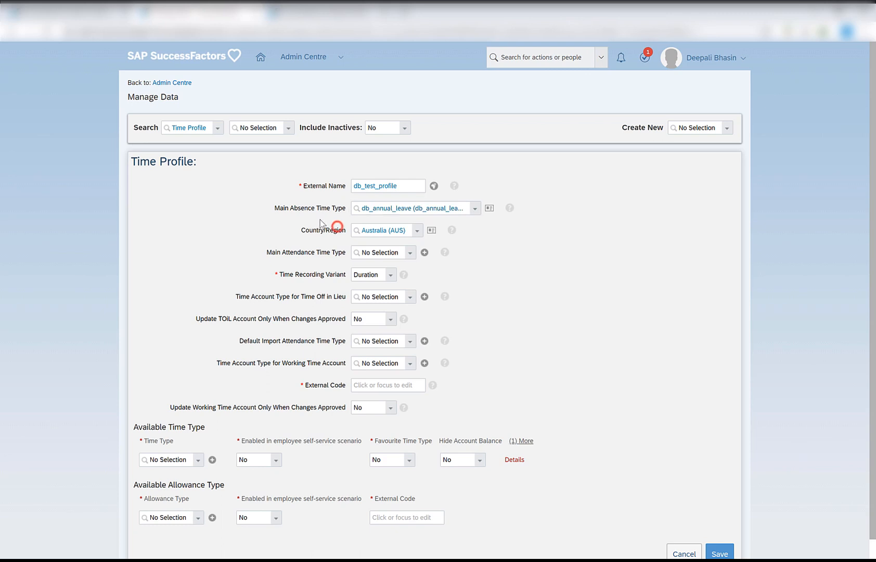
left_click(384, 230)
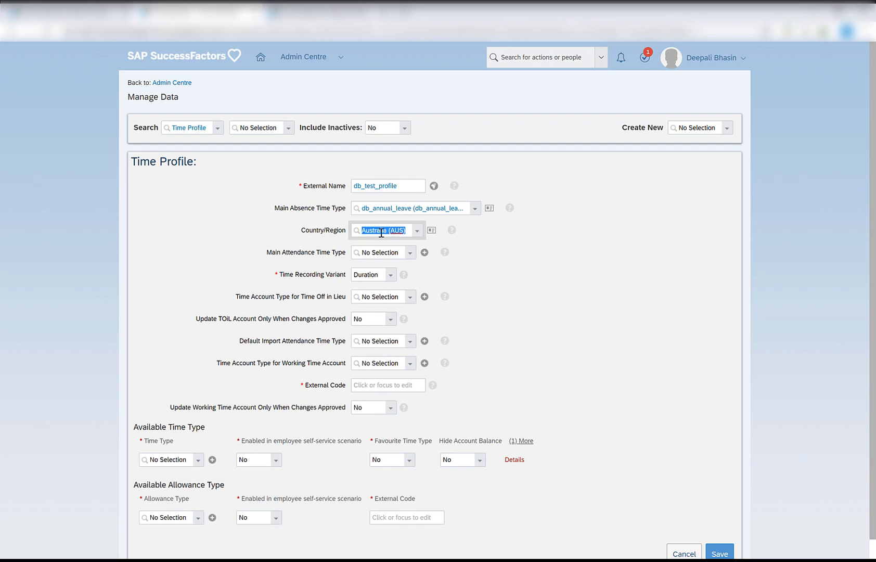
left_click(381, 232)
left_click(379, 208)
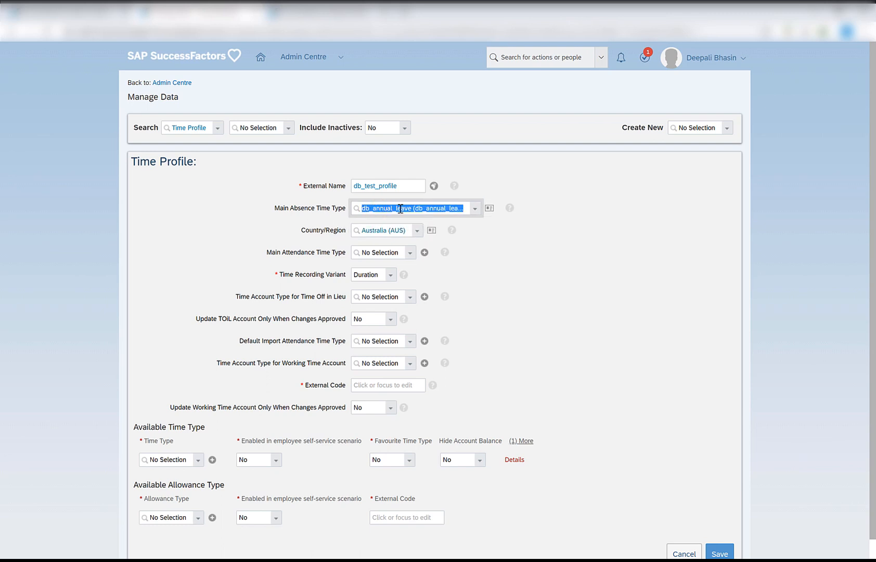
left_click(385, 231)
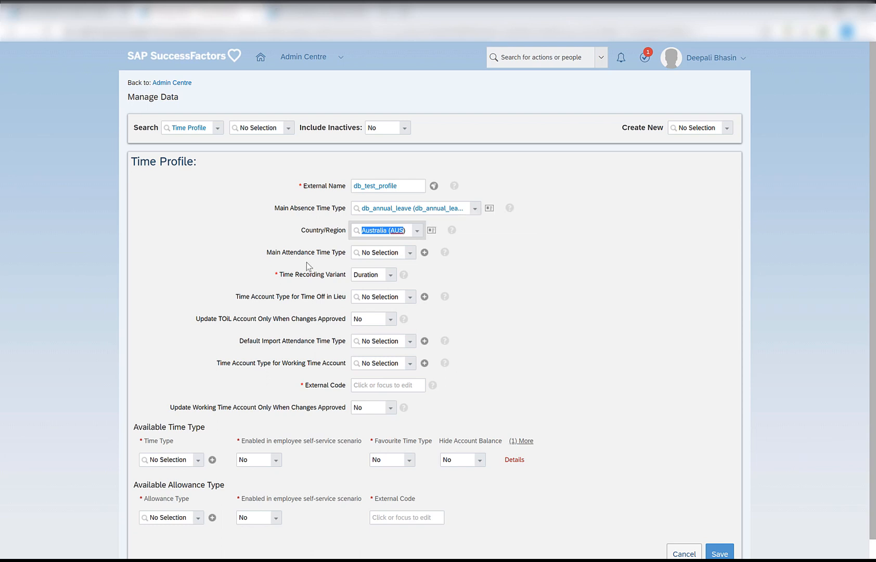
- Set the Main Attendance Time Type to db_default_test and choose Duration as the Time Recording Variant
left_click(411, 254)
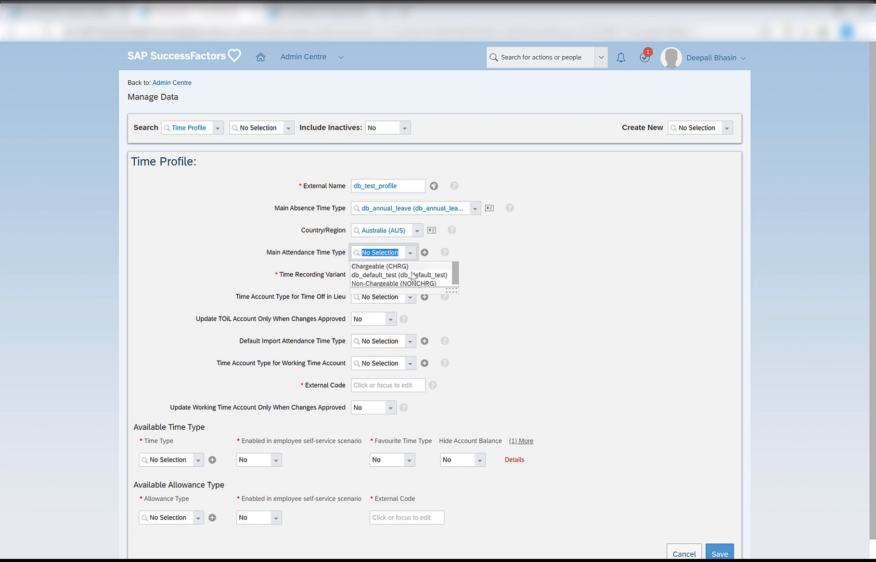
left_click(413, 275)
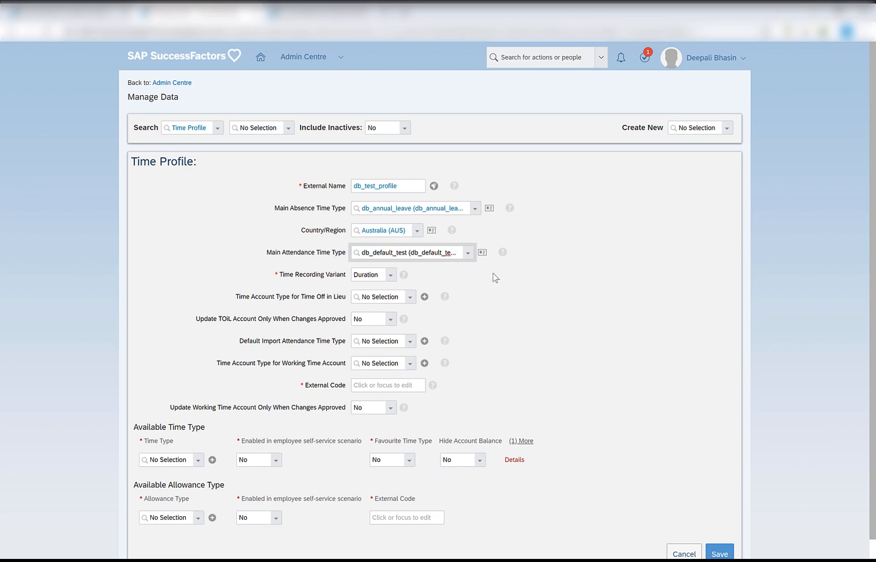
left_click(389, 274)
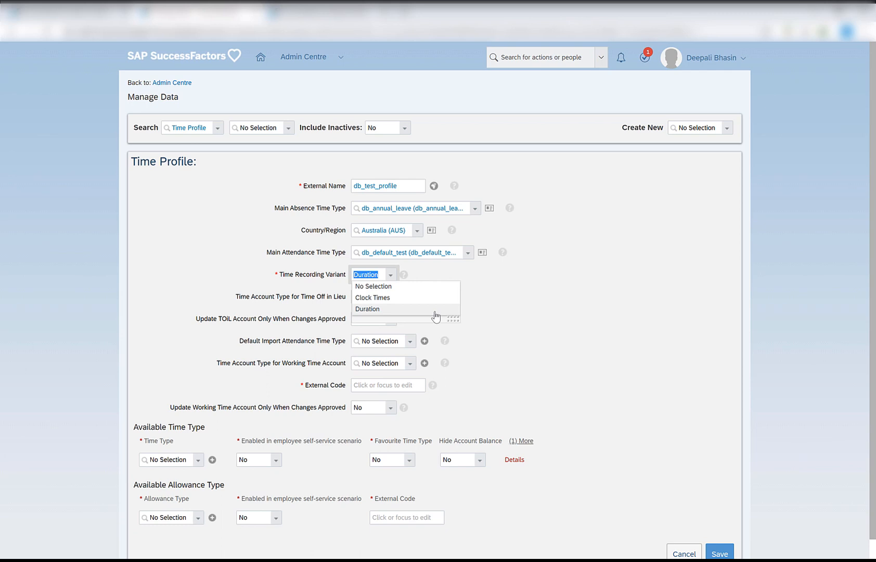
left_click(435, 309)
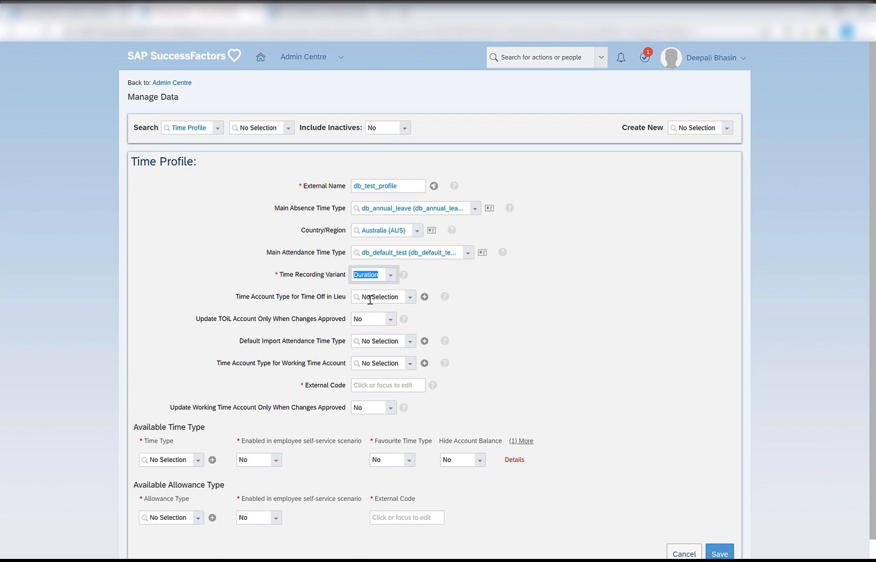
- Set Update TOIL Account Only When Changes Approved to Yes
left_click(370, 300)
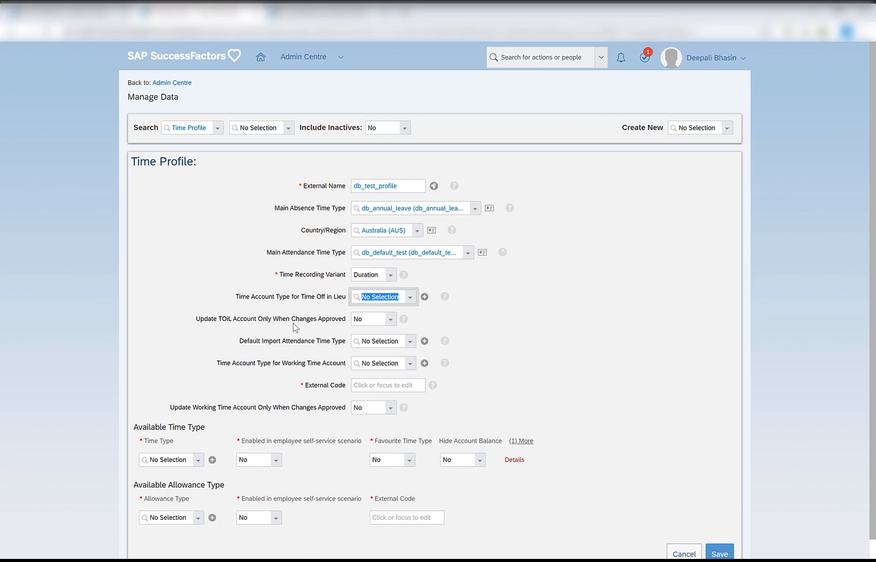
left_click(366, 319)
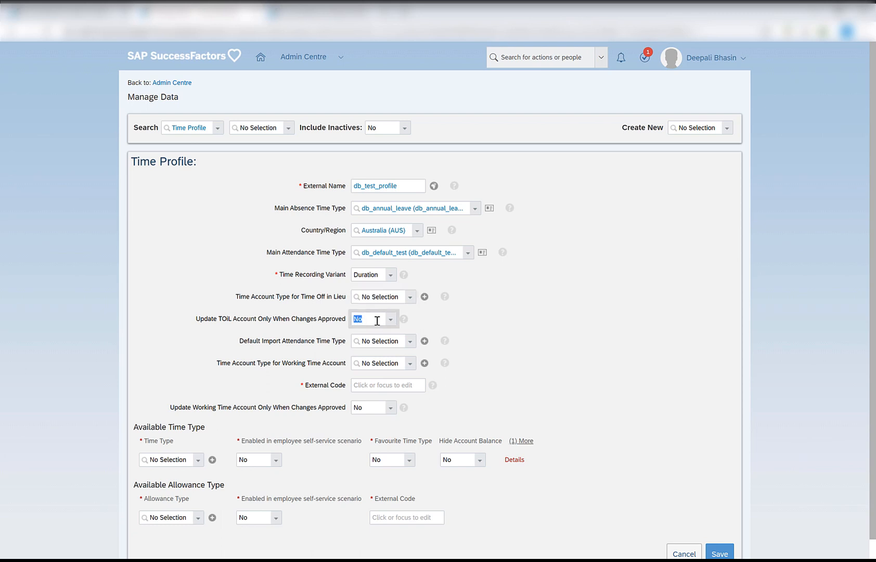
left_click(390, 322)
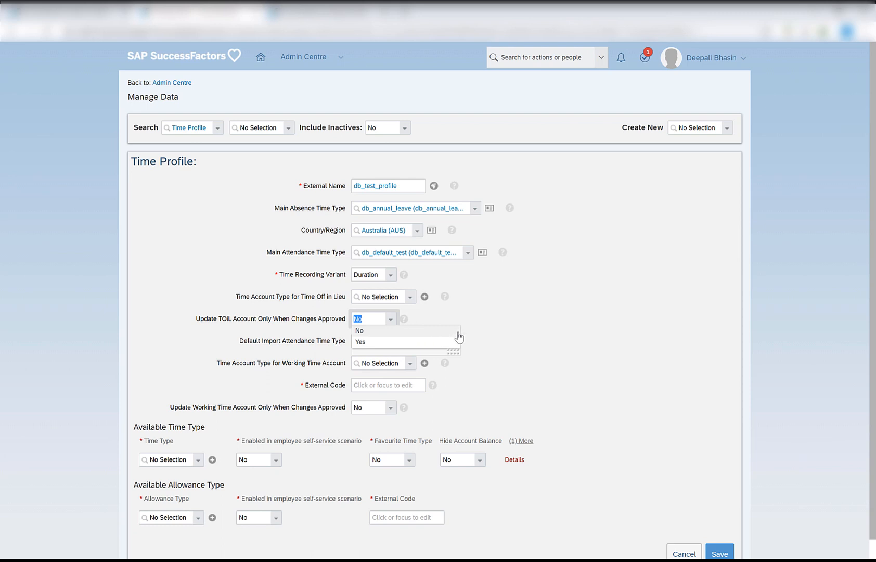
left_click(408, 342)
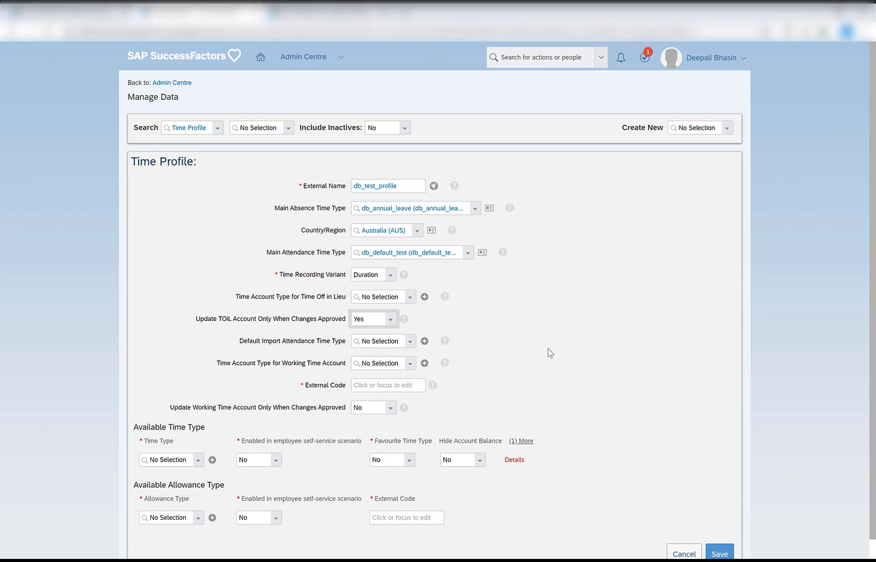
- Set the Default Import Attendance Time Type to db_default_test
scroll(533, 333, "down", 1)
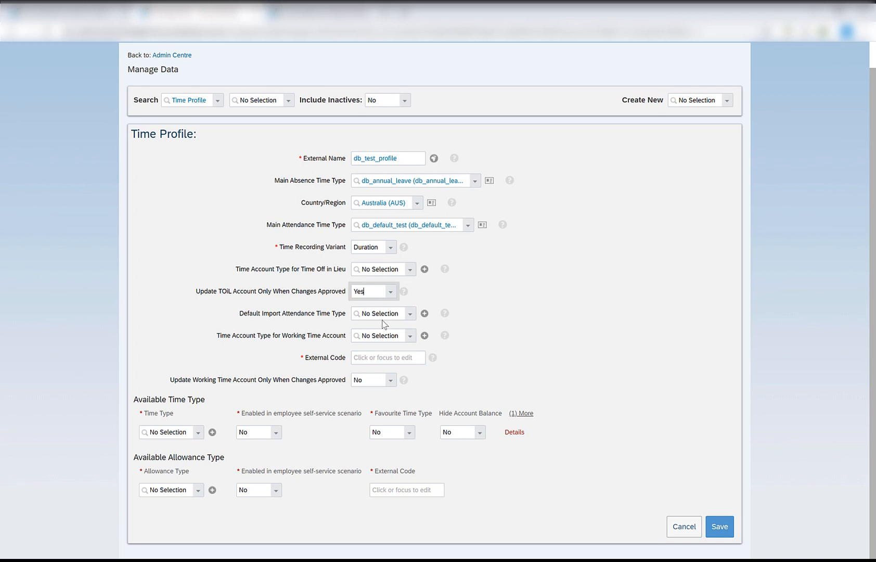
left_click(410, 314)
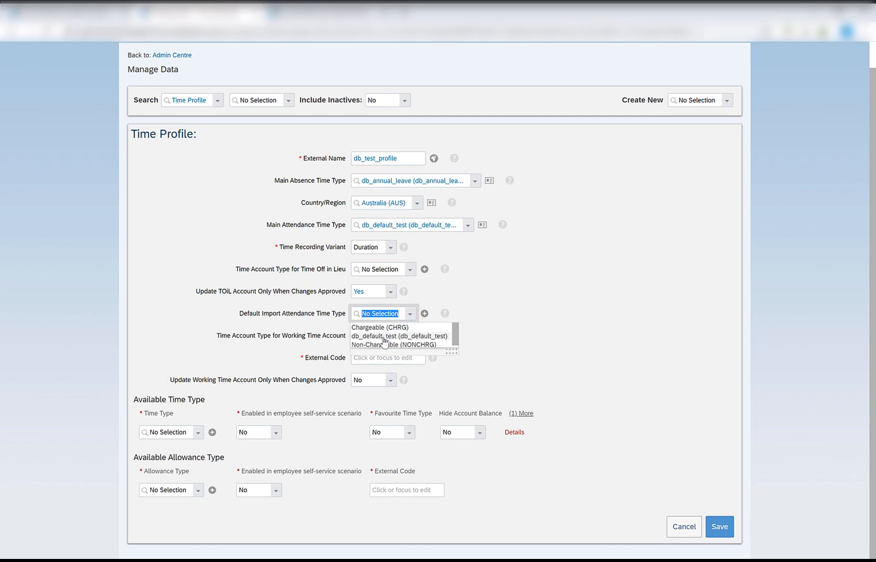
left_click(384, 335)
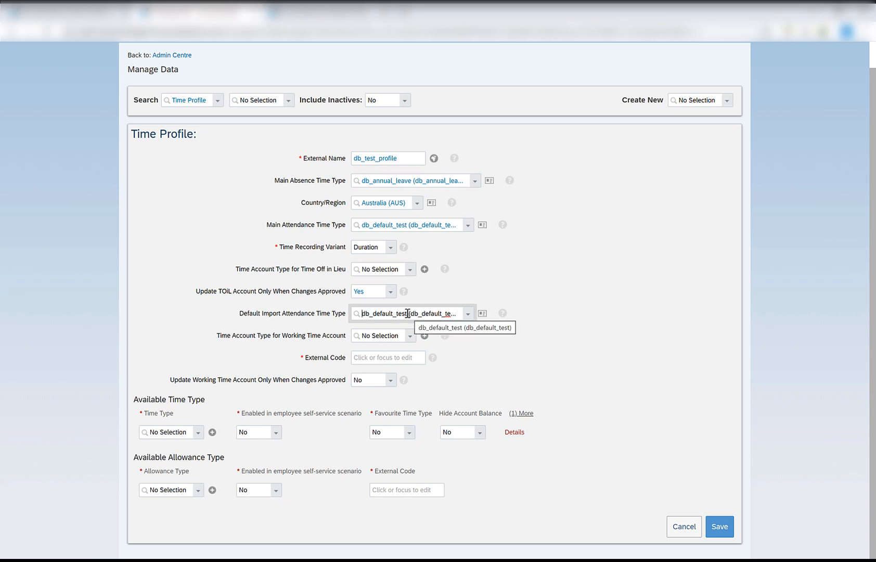
left_click(407, 314)
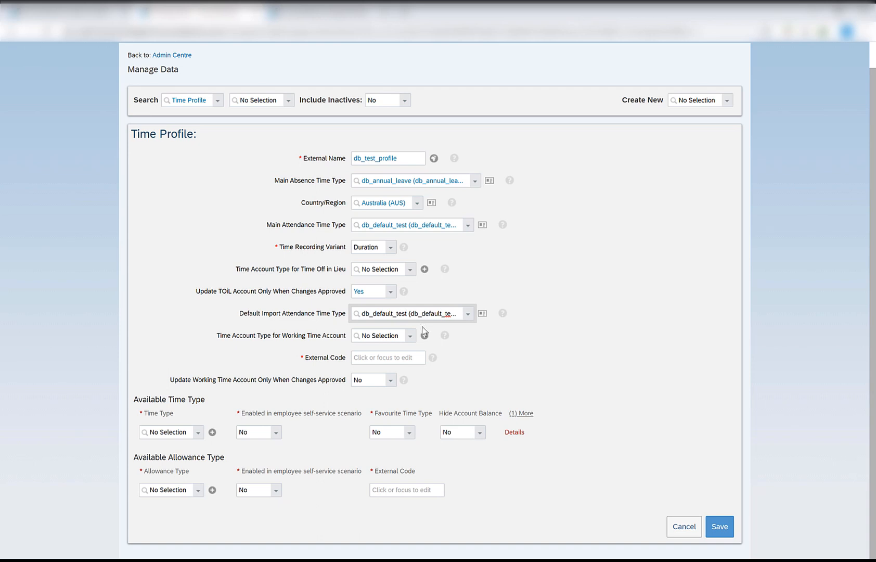
- Copy the external name db_test_profile into the profile's External Code
left_click(371, 341)
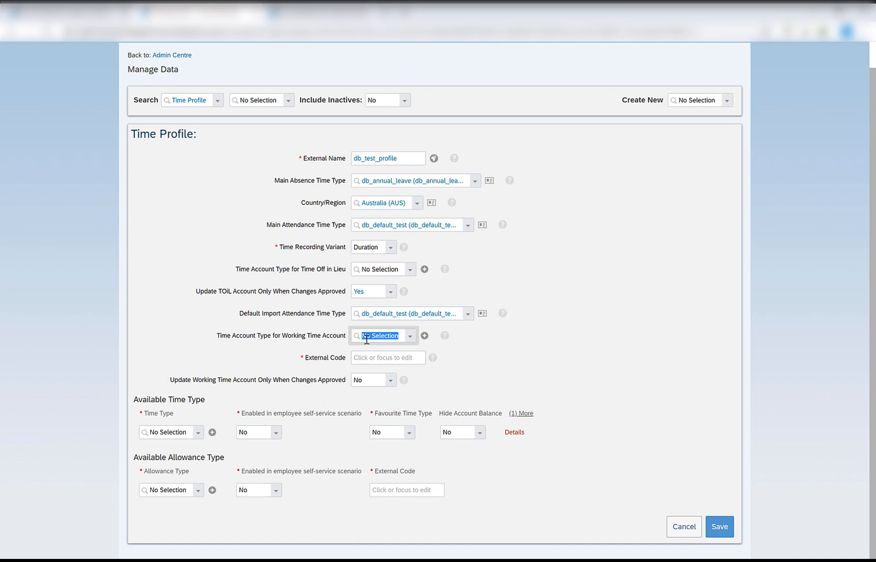
left_click(410, 363)
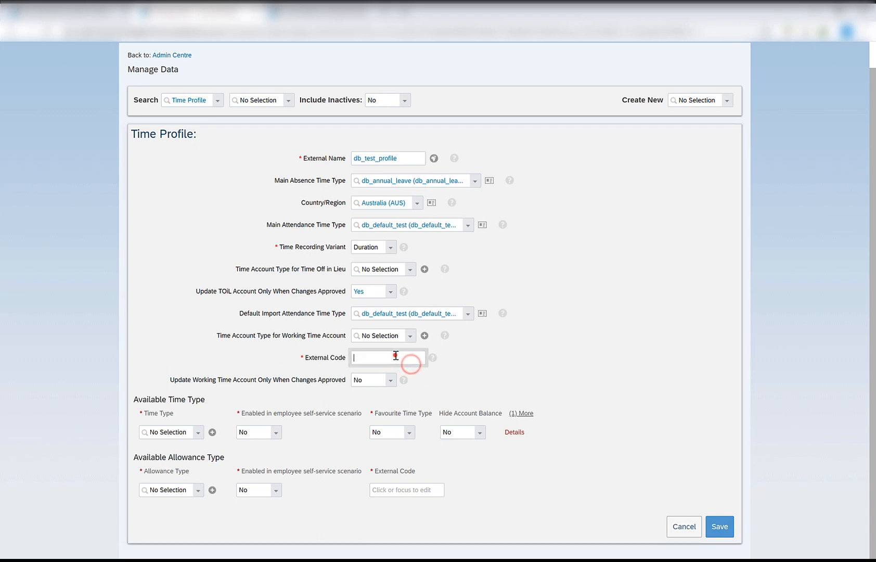
double_click(401, 159)
key("ctrl+c")
left_click(397, 358)
key("ctrl+v")
left_click(367, 382)
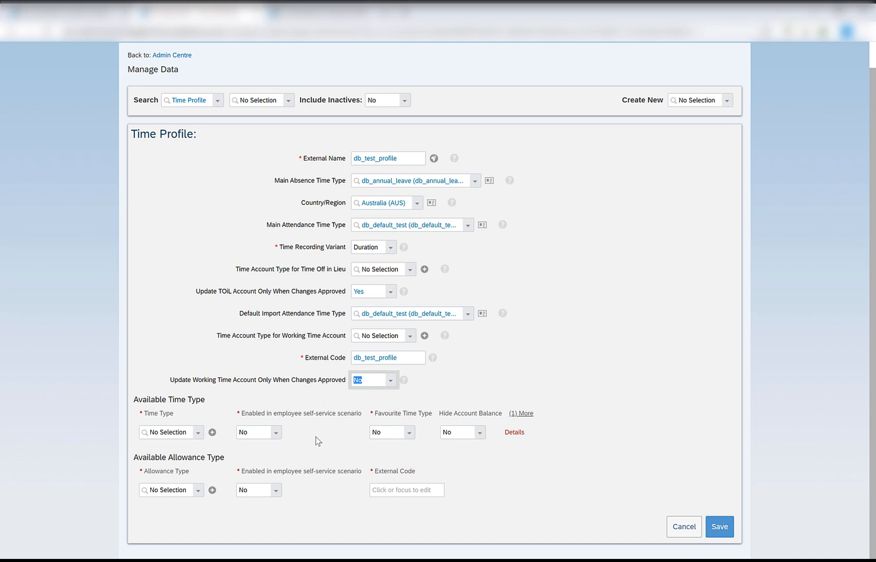
- Add Annual Leave (AUS-ANN) as an available time type and set its employee self-service enablement to Yes
left_click(197, 433)
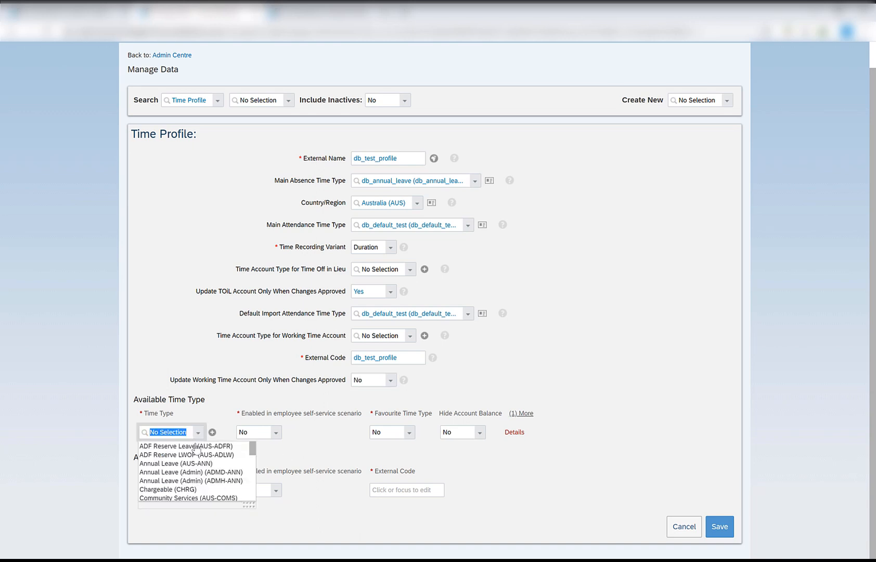
left_click(200, 463)
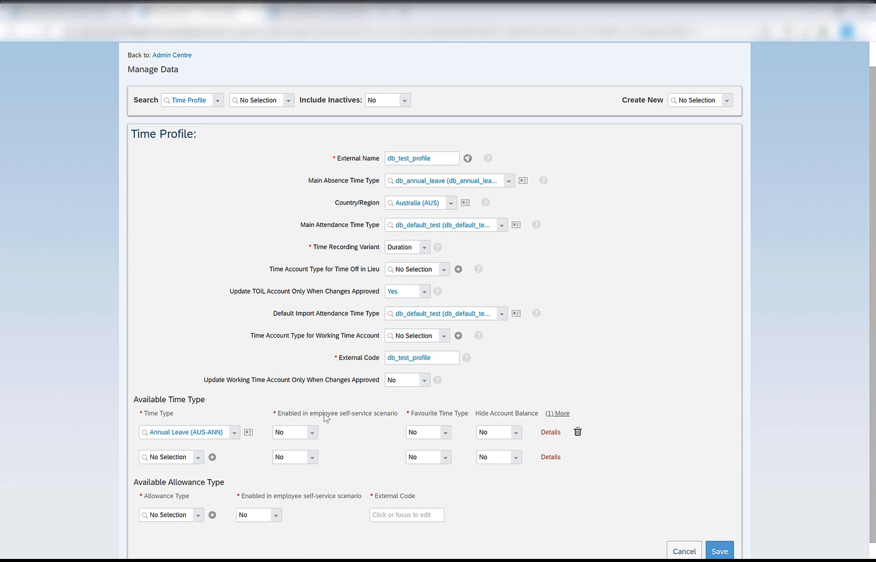
left_click(314, 432)
left_click(316, 456)
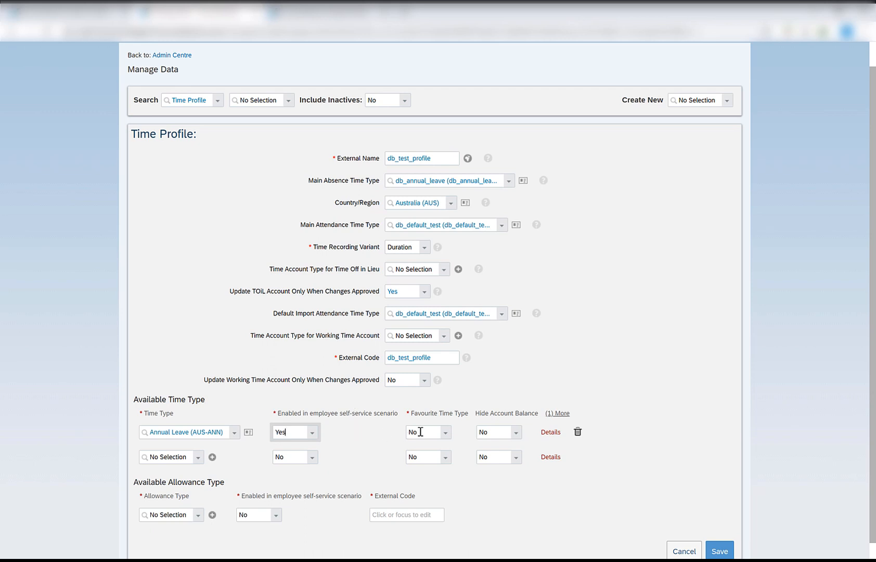
- Set both Favourite Time Type and Hide Account Balance to Yes for the Annual Leave (AUS-ANN) row
left_click(446, 436)
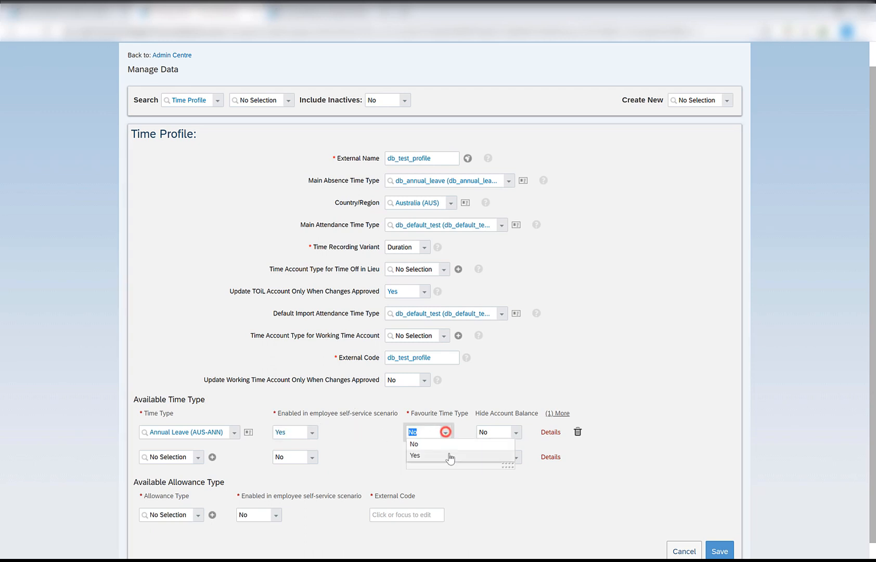
left_click(448, 454)
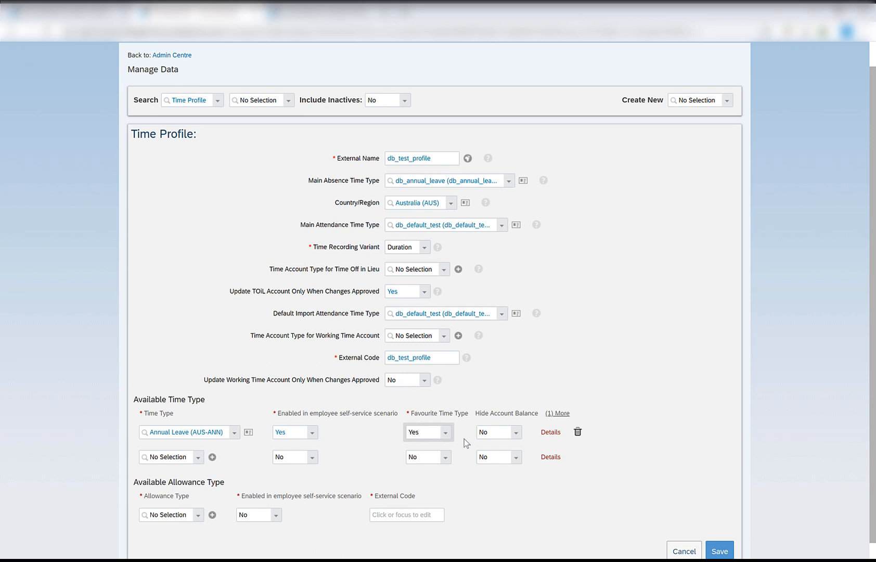
left_click(518, 437)
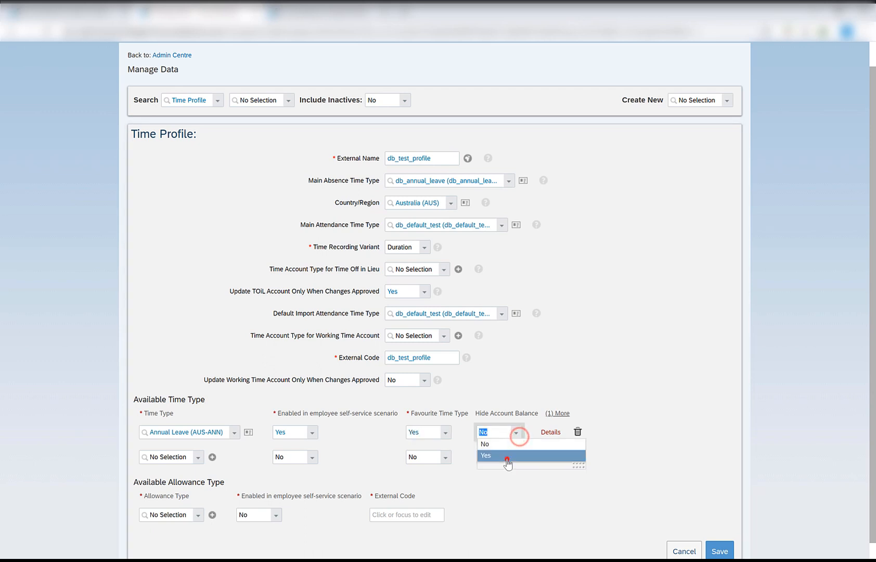
left_click(506, 461)
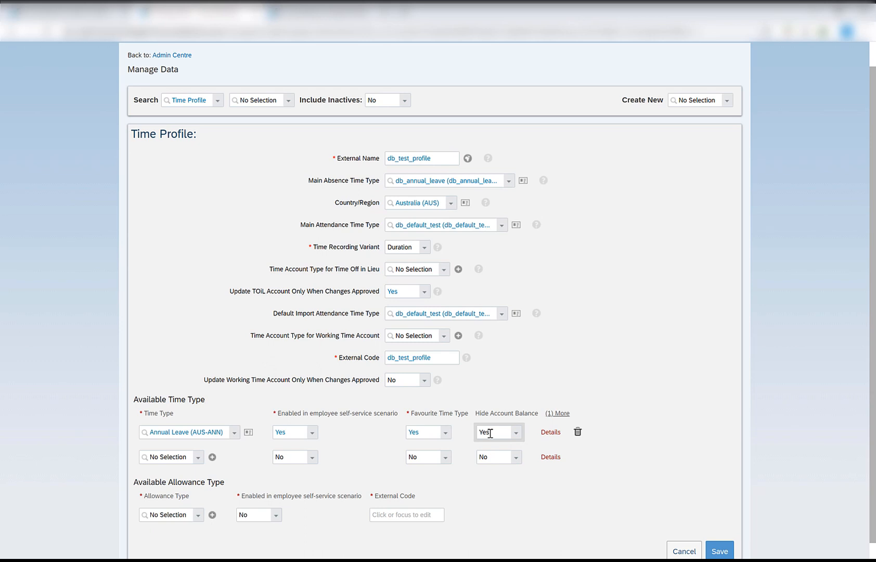
- Open and close the Annual Leave row's details with External Code left empty, and try to save the time profile
left_click(549, 435)
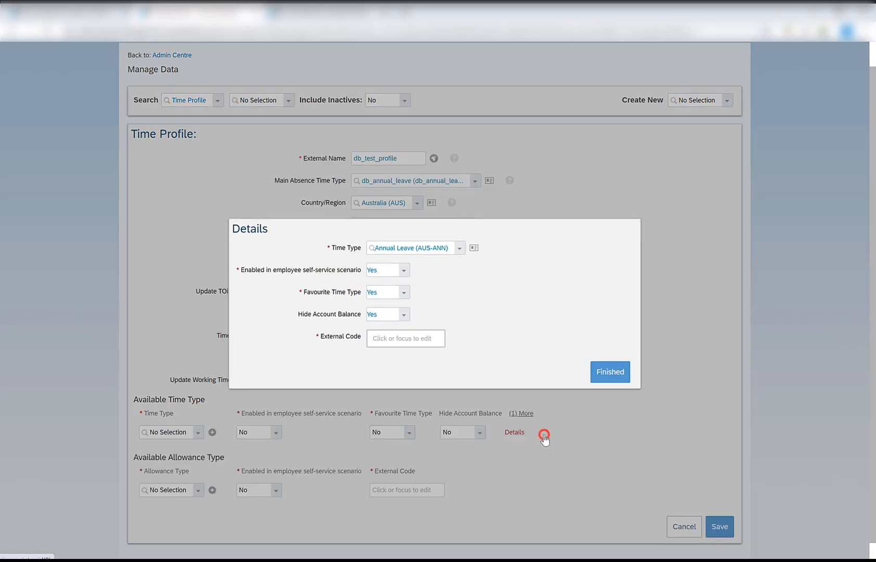
left_click(390, 338)
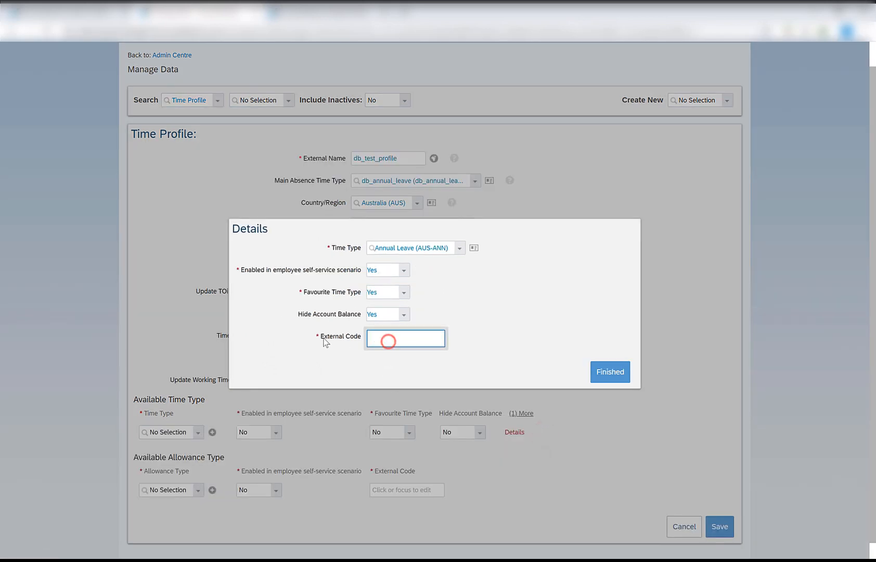
left_click_drag(322, 337, 388, 339)
left_click(389, 338)
left_click(615, 377)
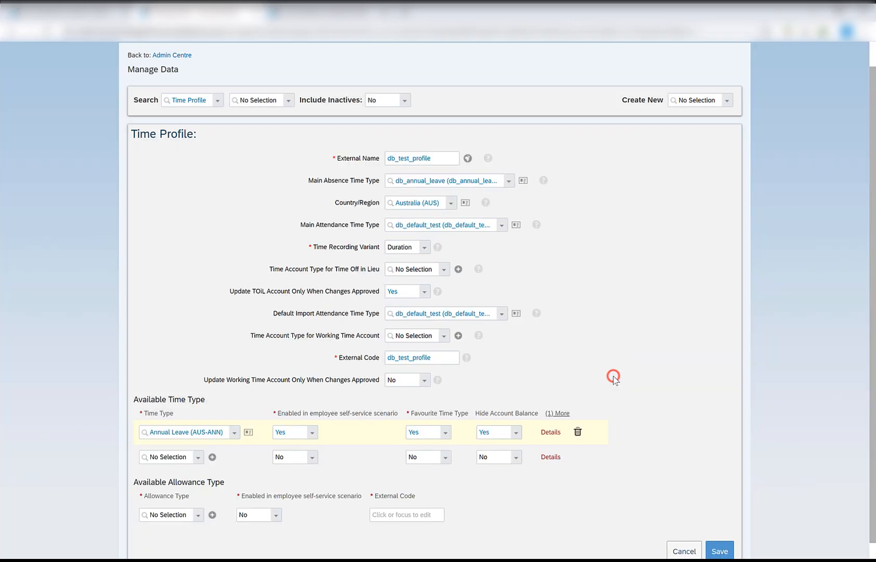
scroll(619, 396, "down", 1)
left_click(722, 527)
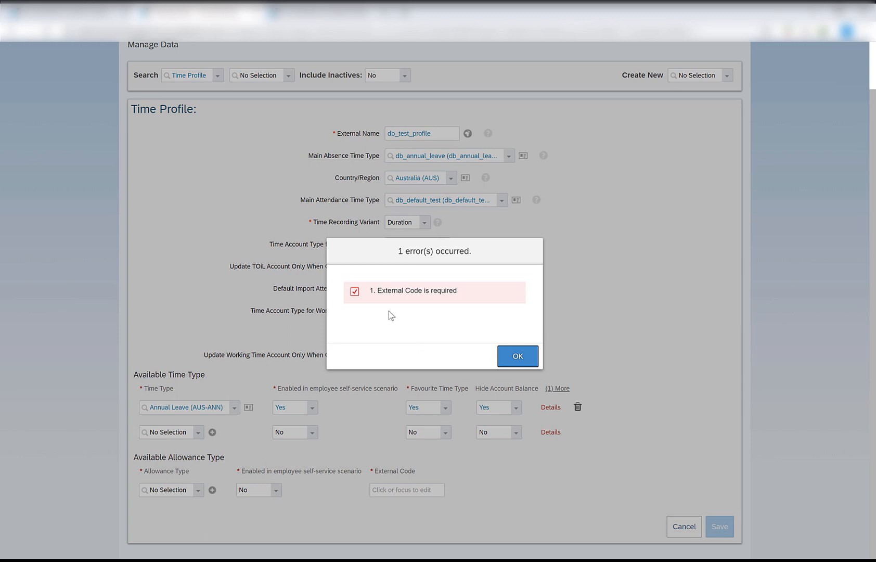
left_click(525, 358)
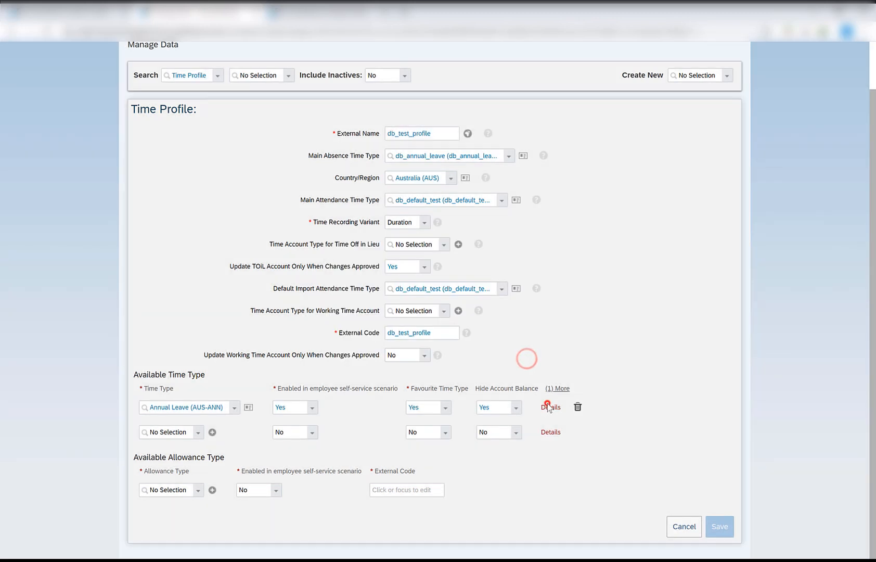
- Set the External Code in the Annual Leave (AUS-ANN) row's details to Annual Leave
left_click(548, 407)
left_click(386, 336)
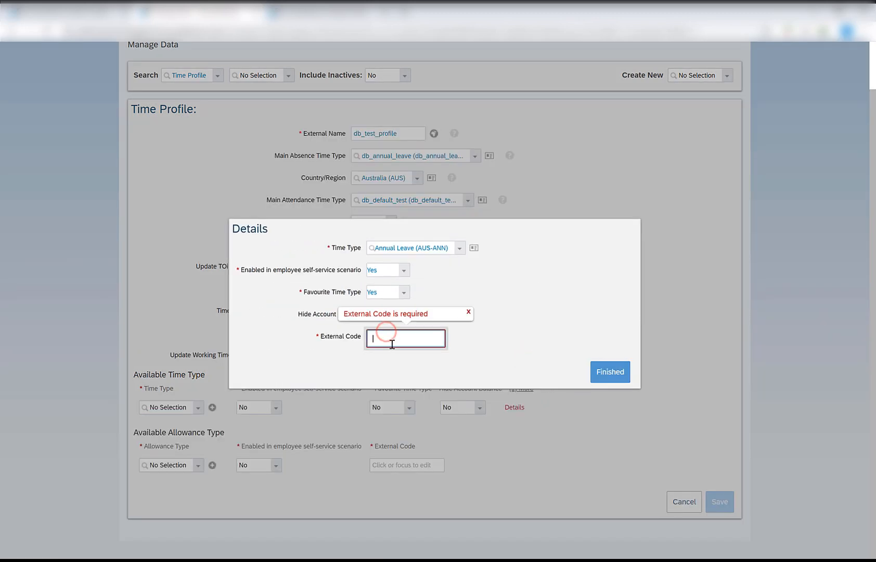
left_click(412, 246)
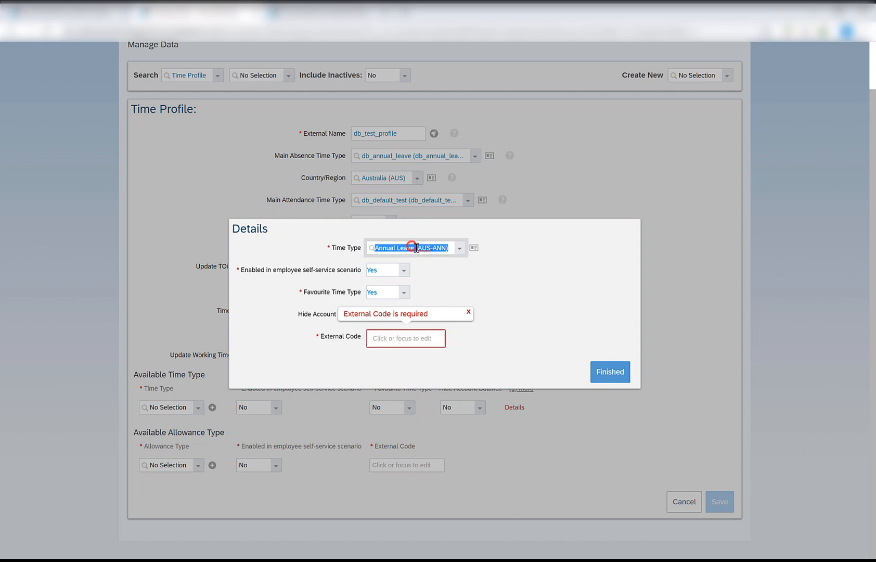
left_click(412, 247)
left_click(415, 247)
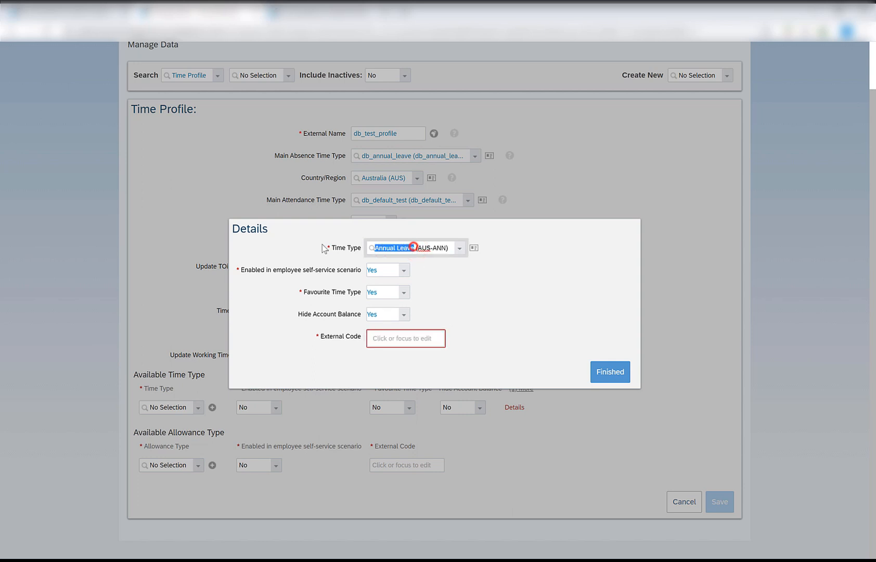
left_click(404, 339)
type("Annual Leave")
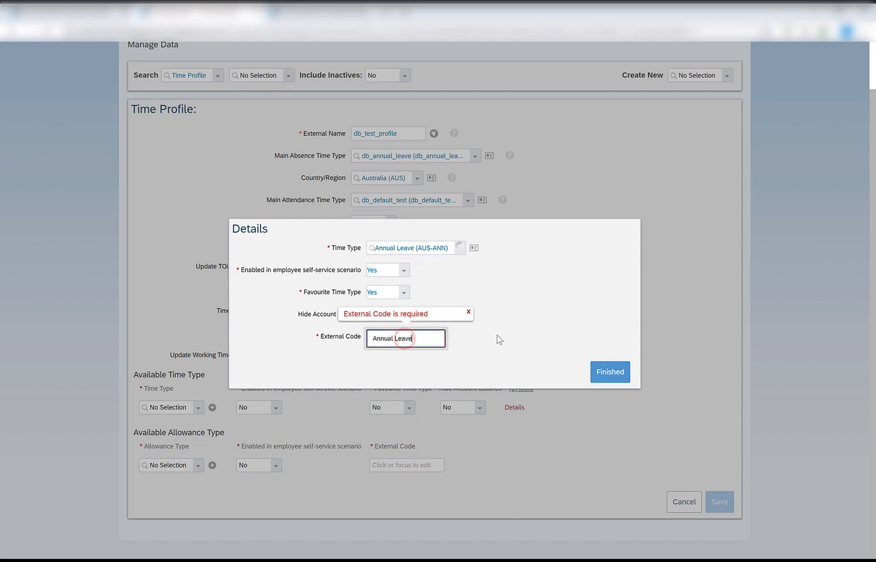
left_click(497, 333)
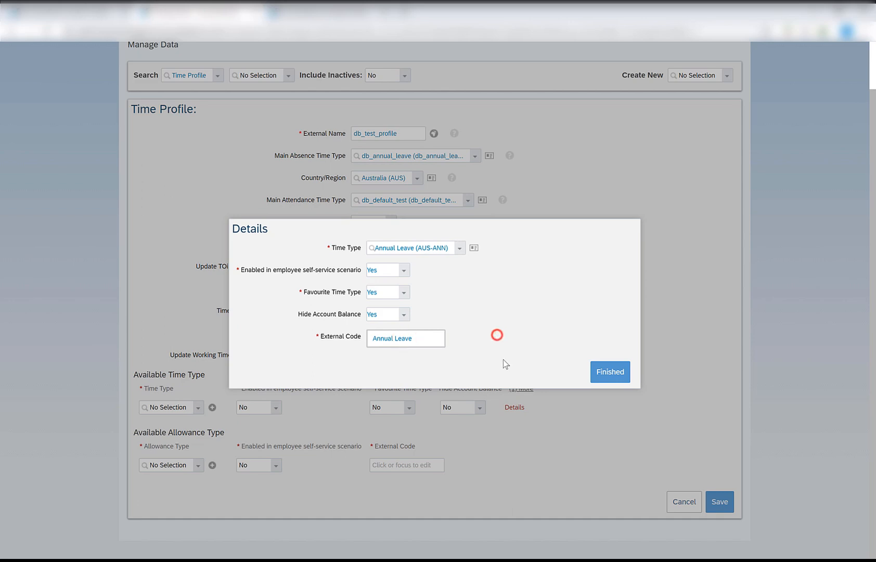
left_click(612, 373)
- Try to save the time profile and check its Main Absence Time Type
left_click(723, 528)
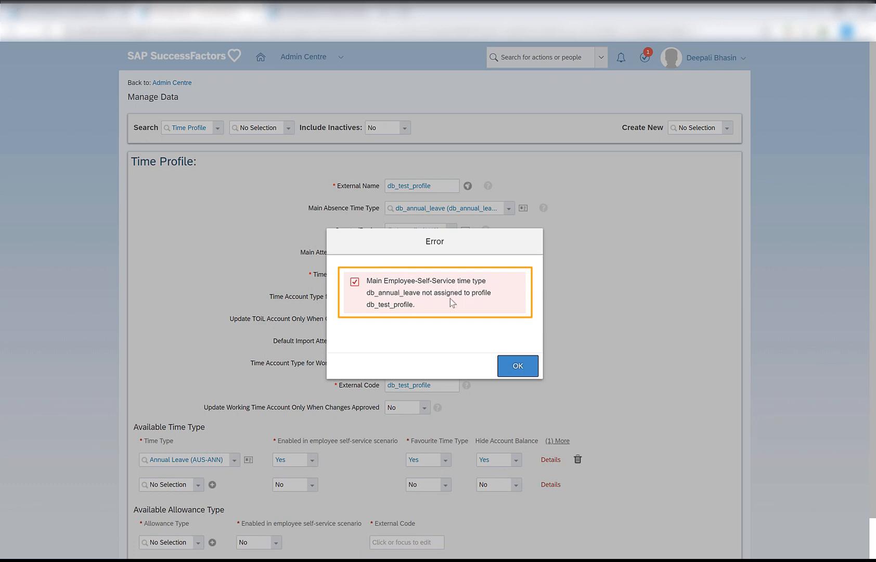
left_click(518, 366)
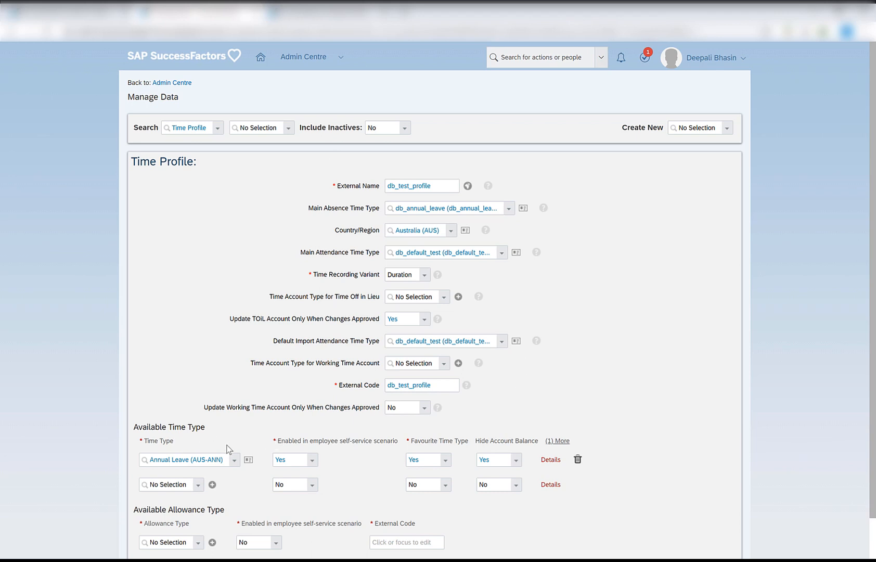
left_click(422, 213)
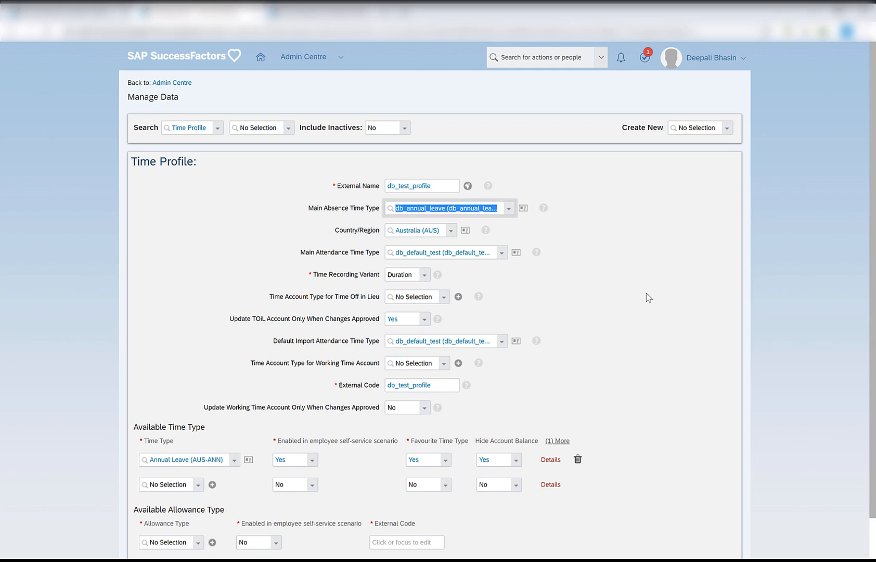
- Retry saving to copy the time type name db_annual_leave from the error, and add it as a second available time type
scroll(647, 365, "down", 2)
left_click(717, 528)
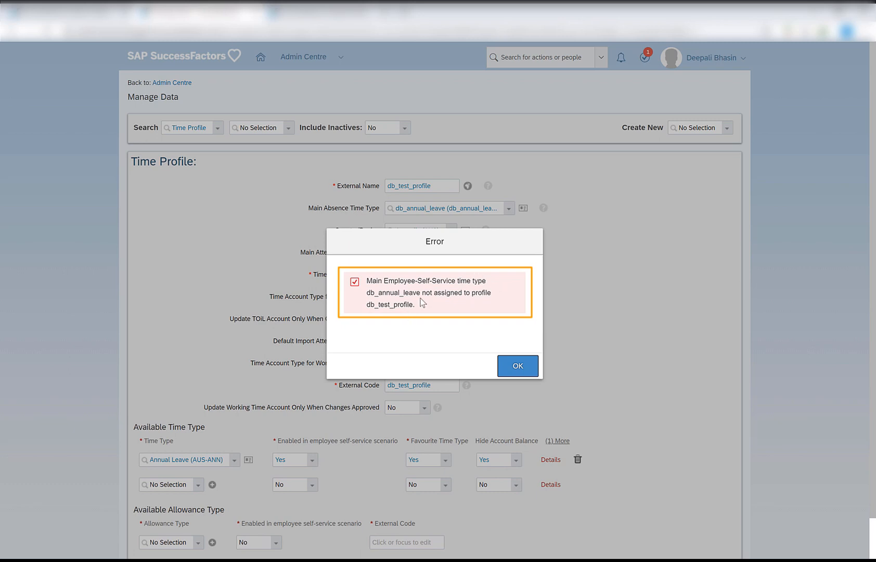
left_click_drag(421, 298, 347, 293)
key("ctrl+c")
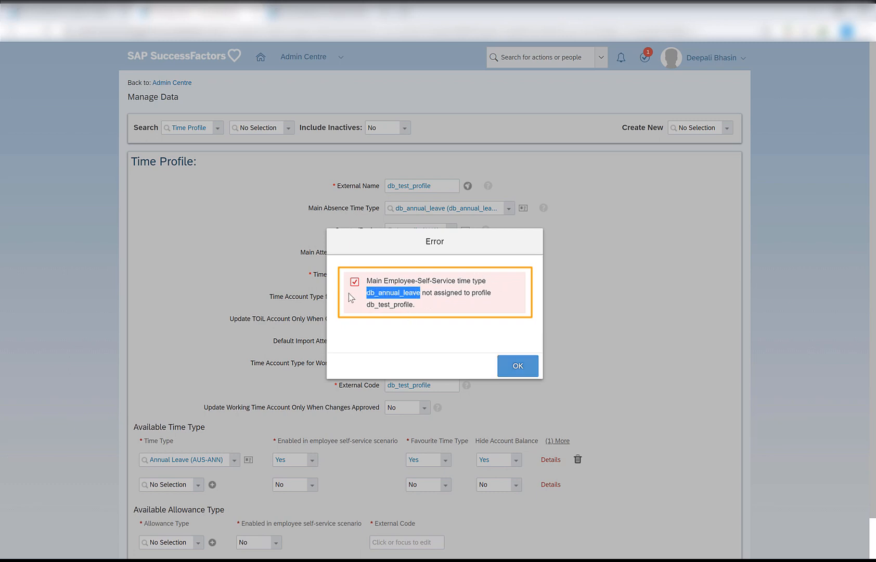
left_click(502, 366)
left_click(172, 482)
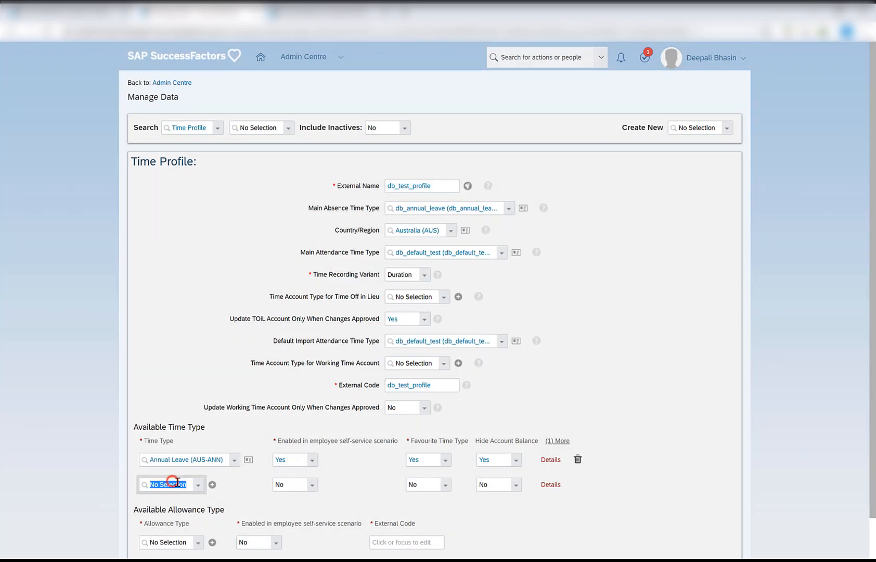
key("ctrl+v")
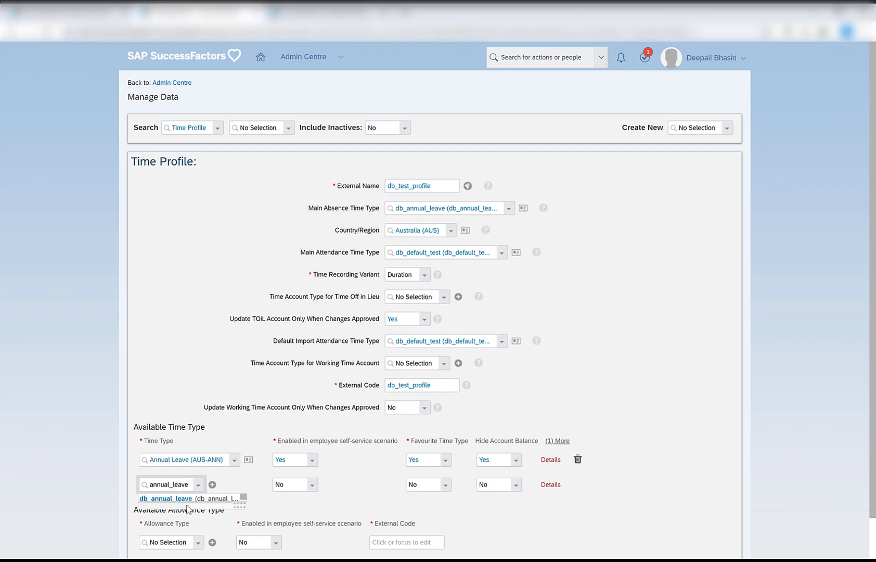
left_click(186, 498)
- Try to save the time profile with the db_annual_leave row added
scroll(519, 500, "down", 2)
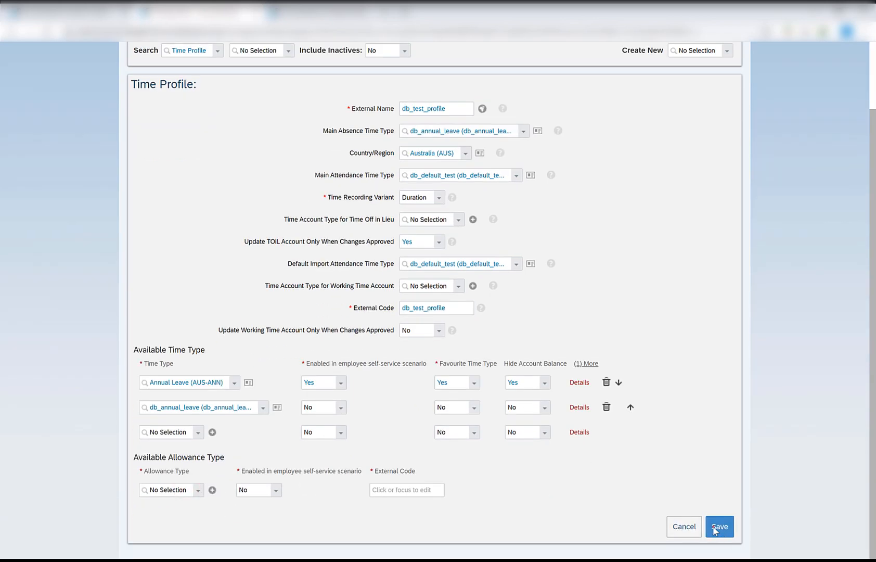
left_click(716, 528)
left_click(526, 363)
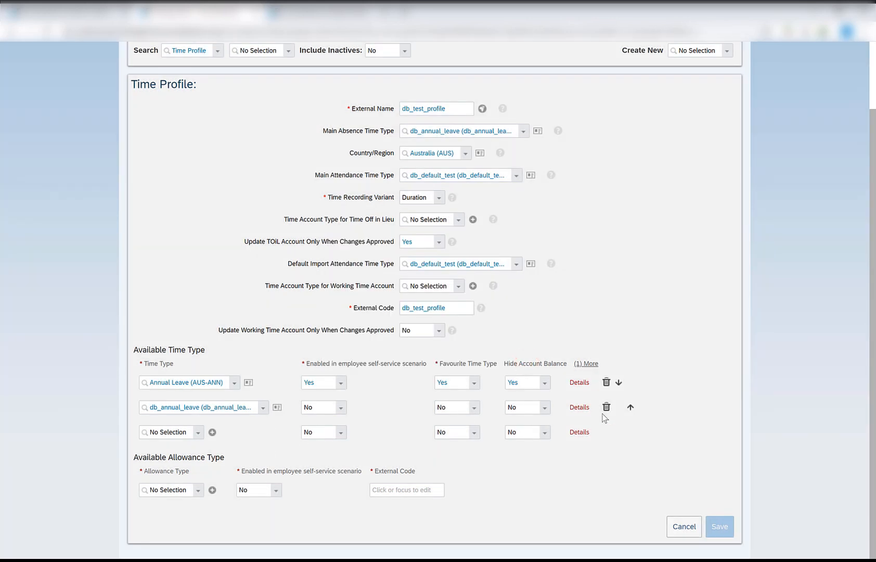
- Set the External Code in the db_annual_leave row's details to 2
left_click(579, 407)
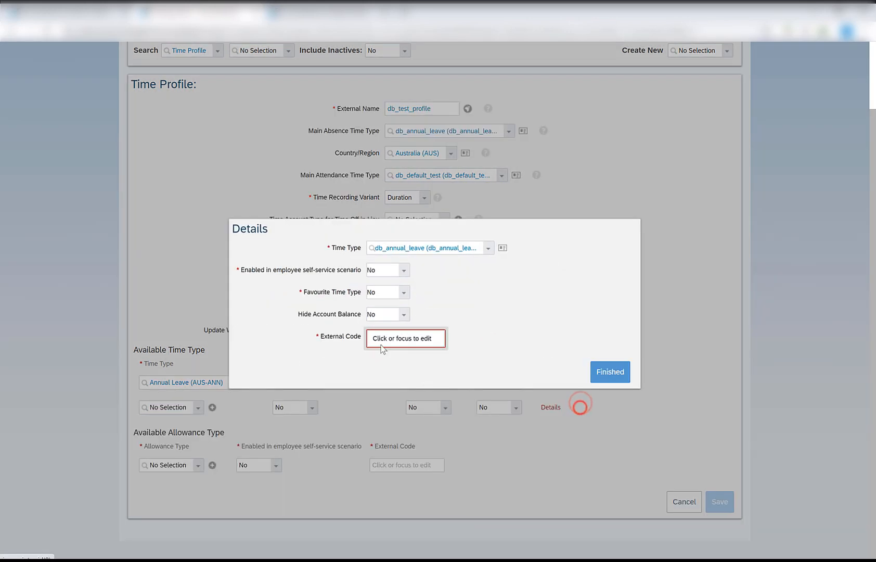
left_click(377, 340)
type("2")
left_click(500, 326)
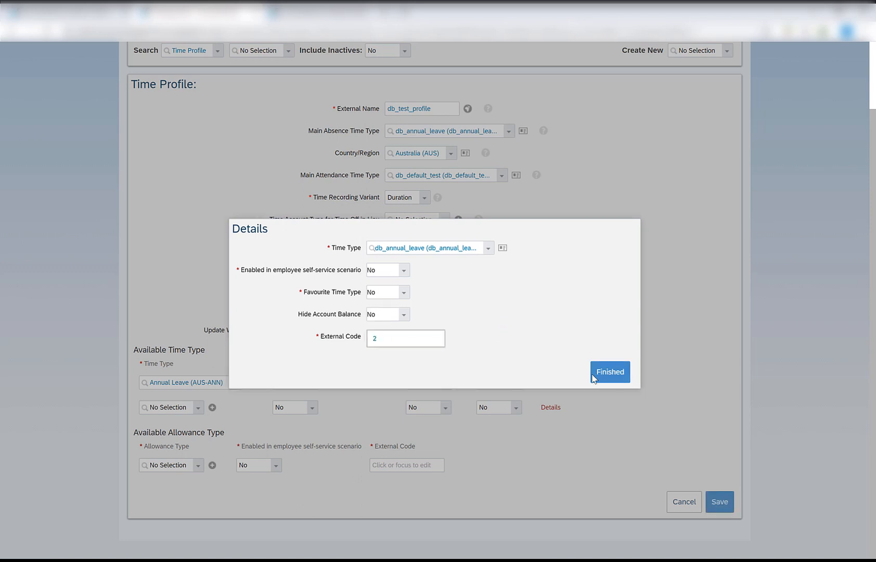
left_click(607, 372)
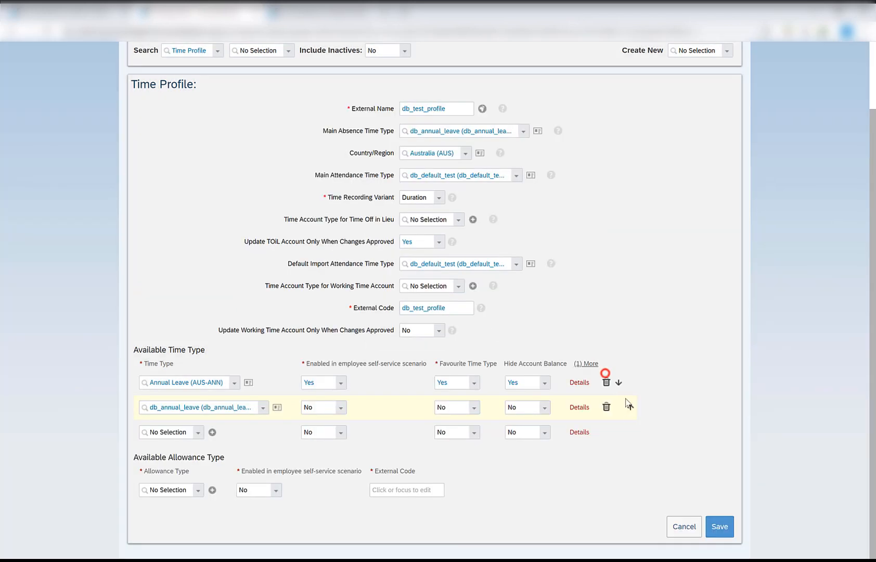
- Try to save the time profile with the db_annual_leave row's External Code filled in
left_click(722, 527)
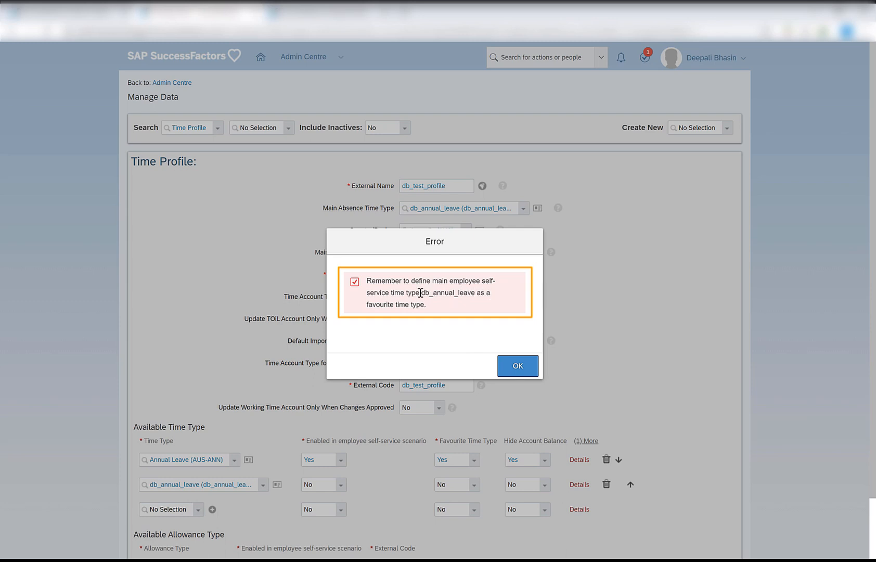
left_click_drag(421, 293, 473, 293)
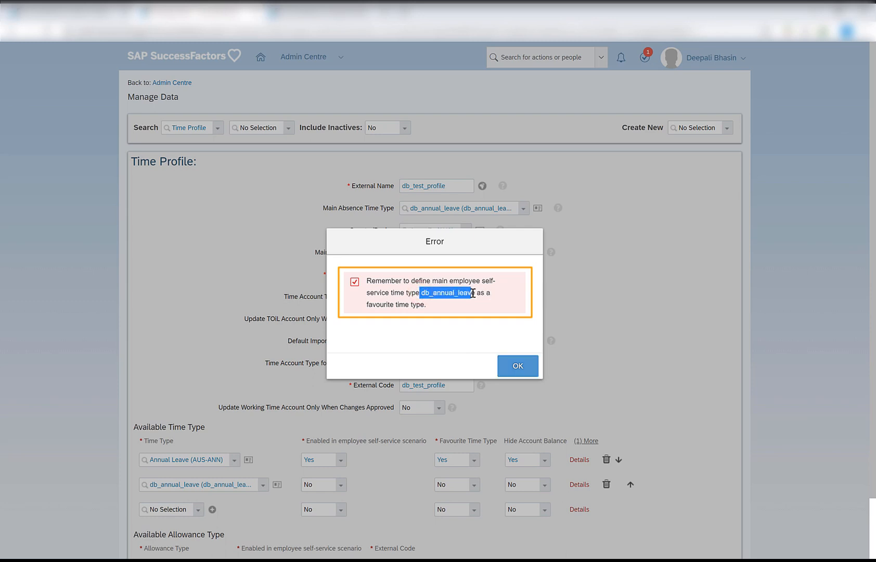
left_click(524, 370)
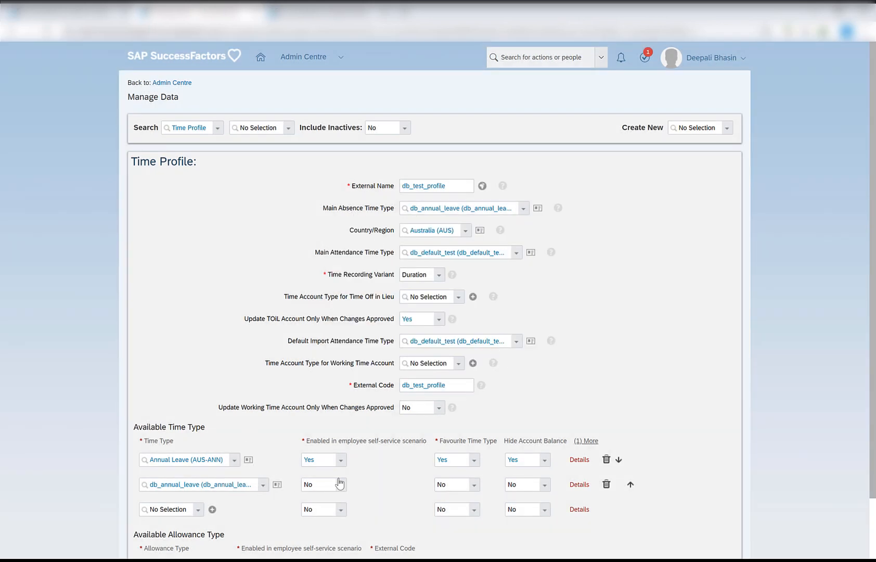
- Set Favourite Time Type to Yes for the db_annual_leave row and try to save the time profile
left_click(473, 485)
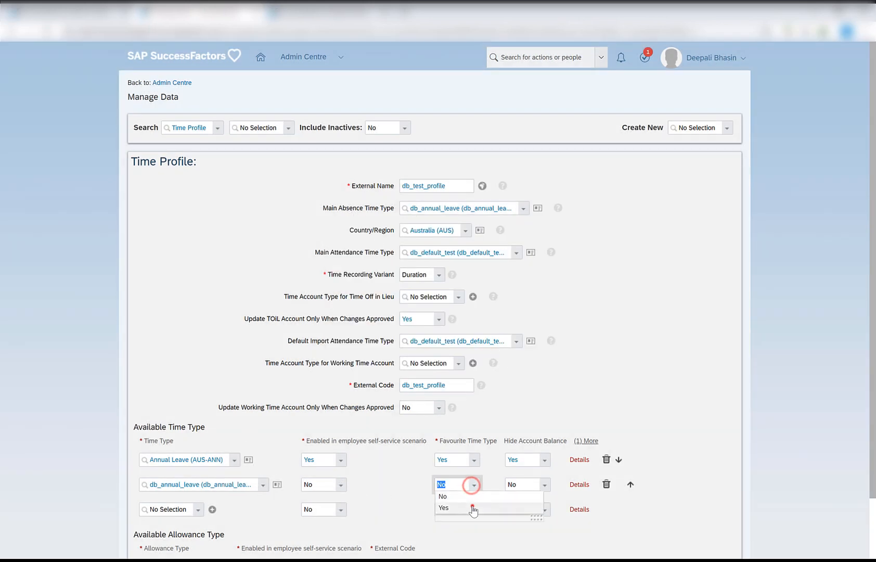
left_click(472, 506)
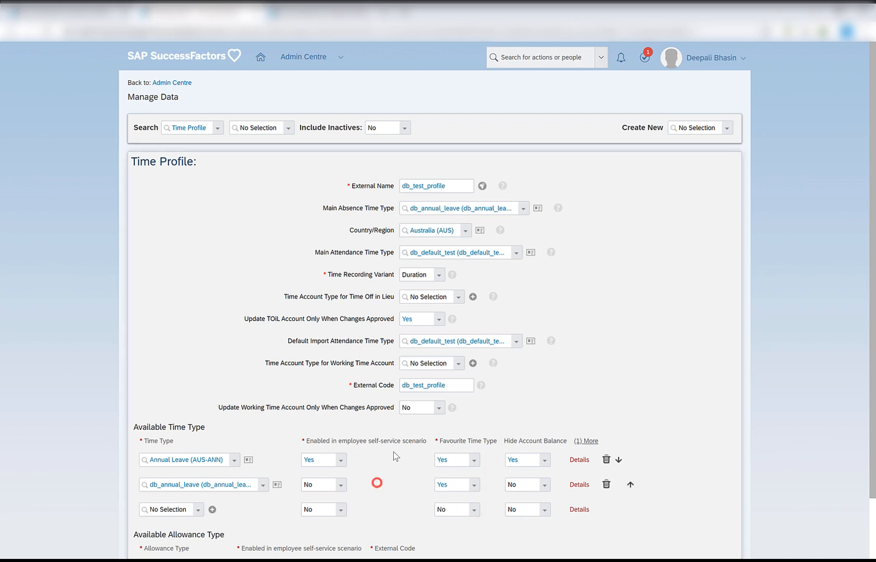
scroll(393, 451, "down", 1)
left_click(721, 549)
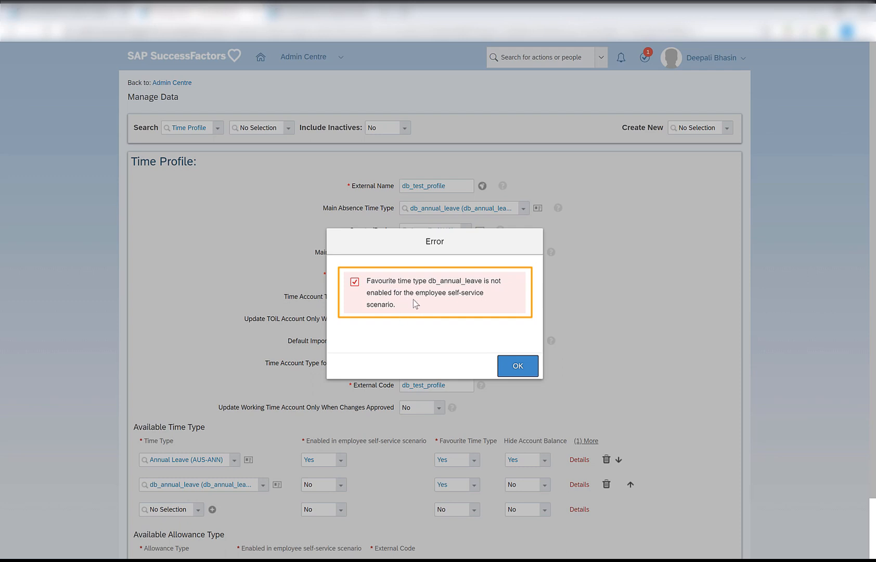
left_click(518, 366)
- Set Enabled in employee self-service scenario to Yes for the db_annual_leave row
scroll(538, 447, "down", 2)
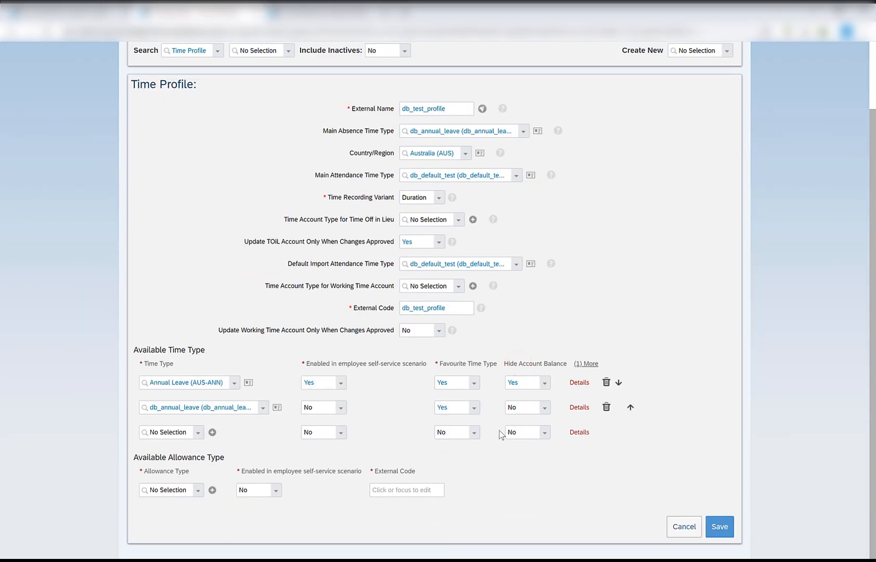
left_click(341, 407)
left_click(335, 431)
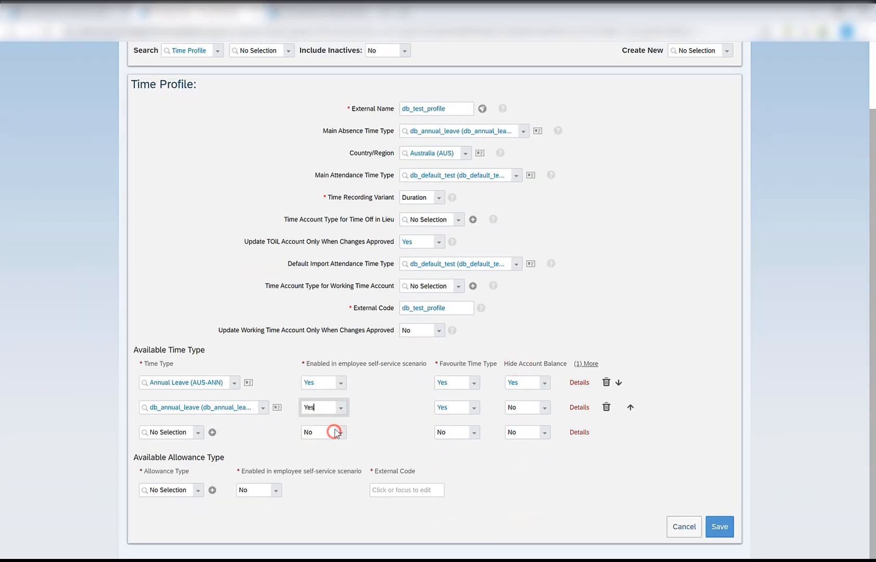
left_click(393, 399)
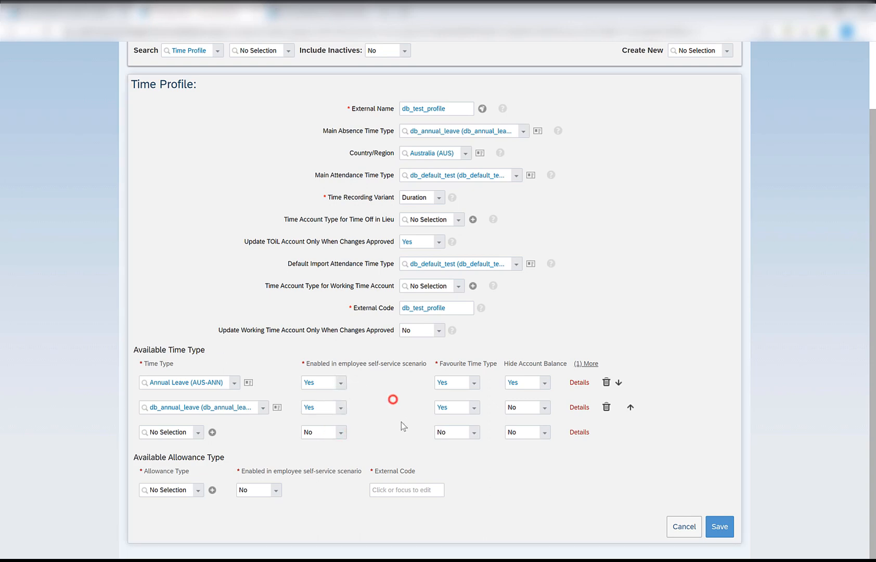
- Try to save the time profile and read through the validation errors listed for it
left_click(720, 527)
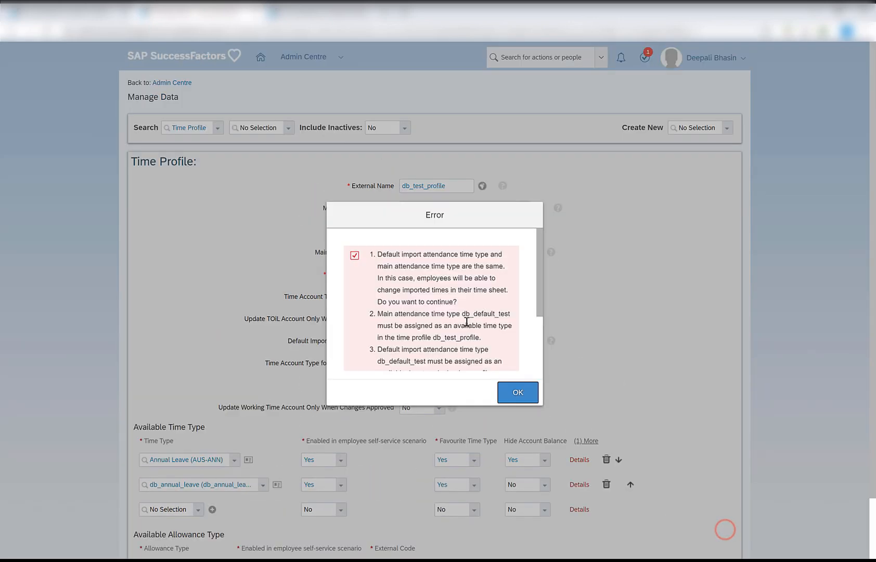
scroll(464, 315, "down", 3)
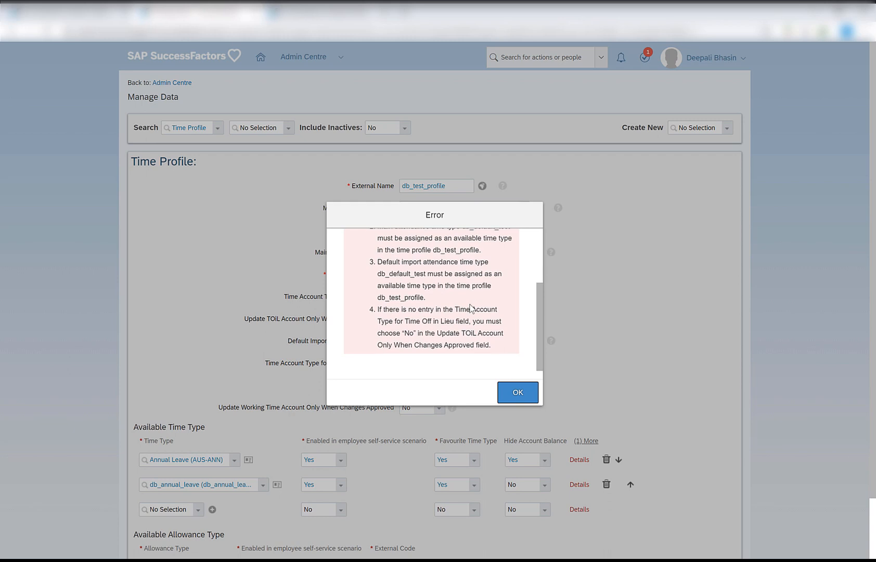
scroll(458, 307, "up", 3)
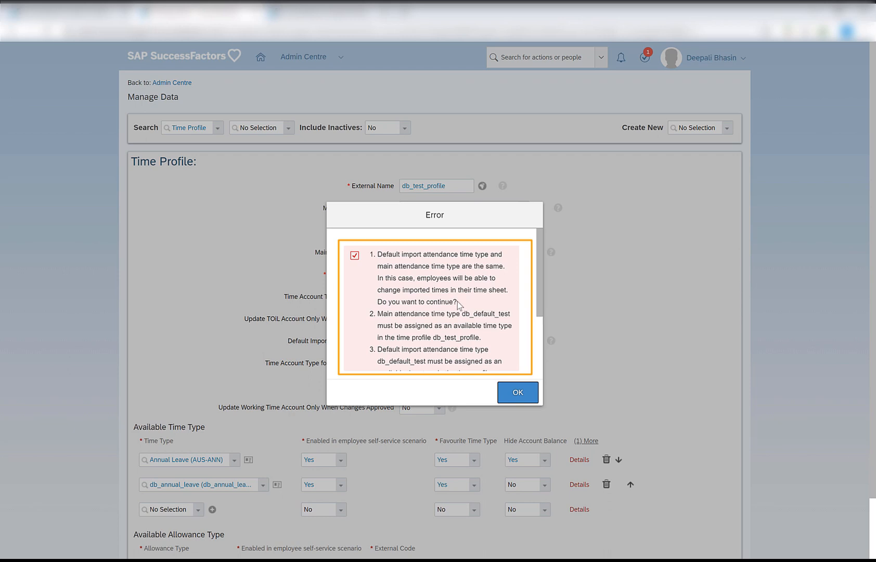
left_click(502, 396)
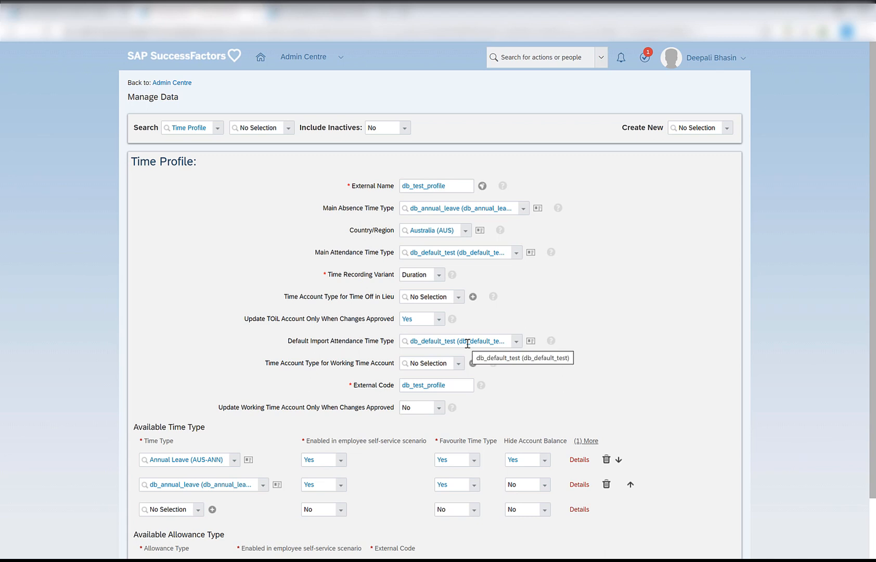
scroll(483, 367, "down", 1)
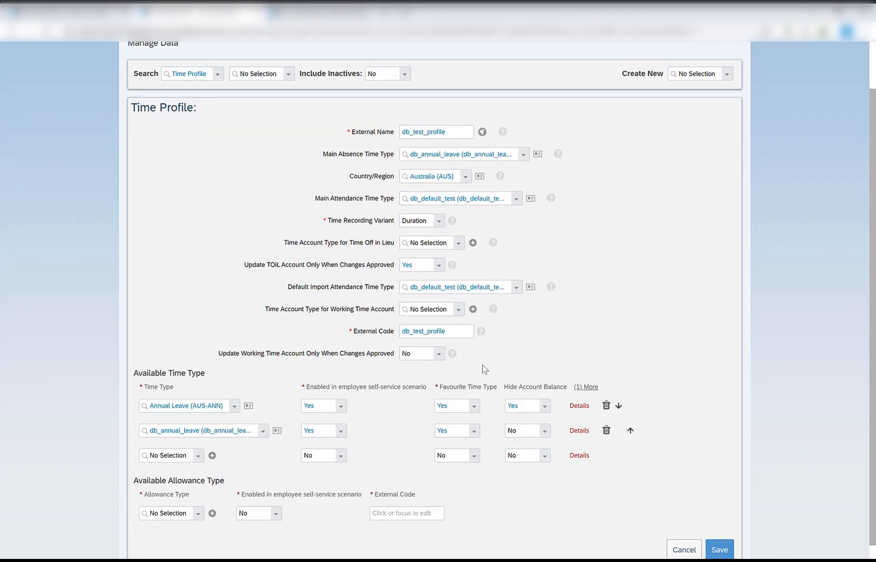
left_click(722, 550)
scroll(411, 292, "down", 2)
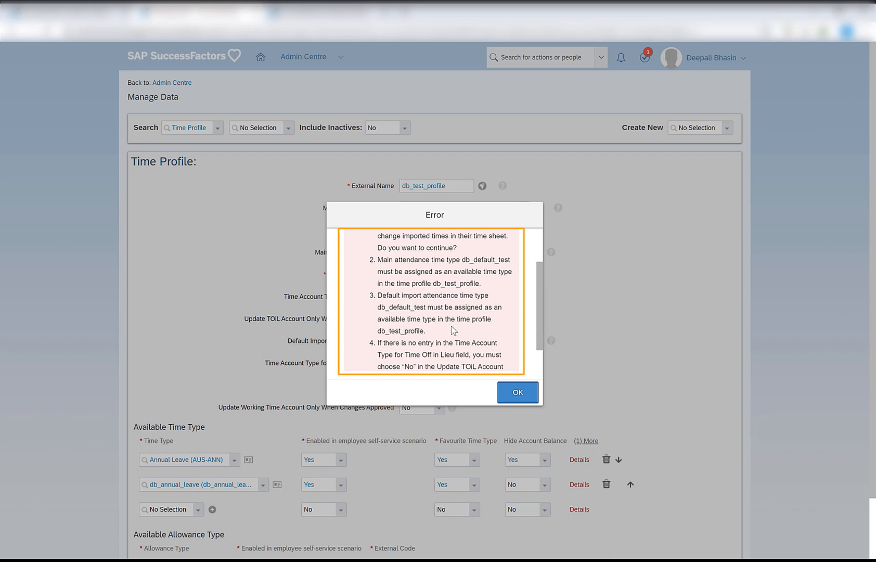
scroll(466, 338, "down", 1)
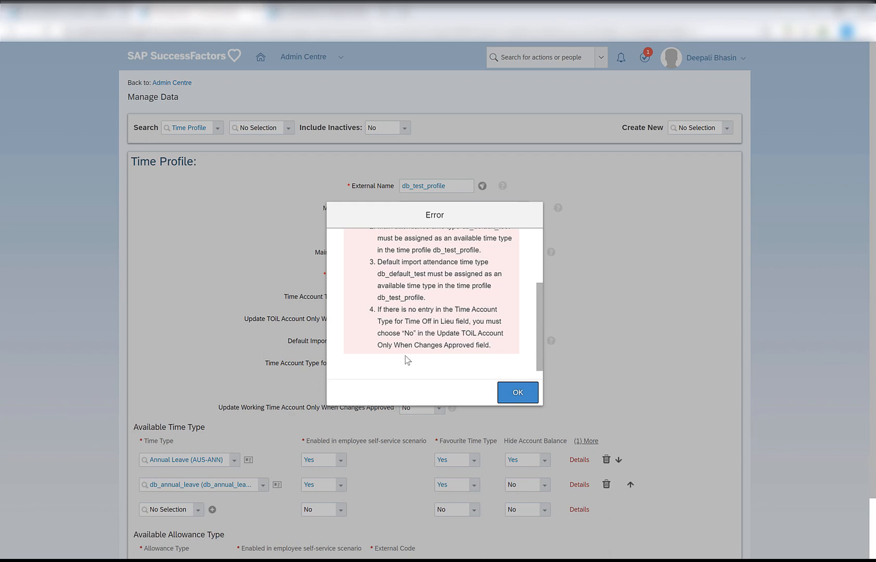
left_click(519, 393)
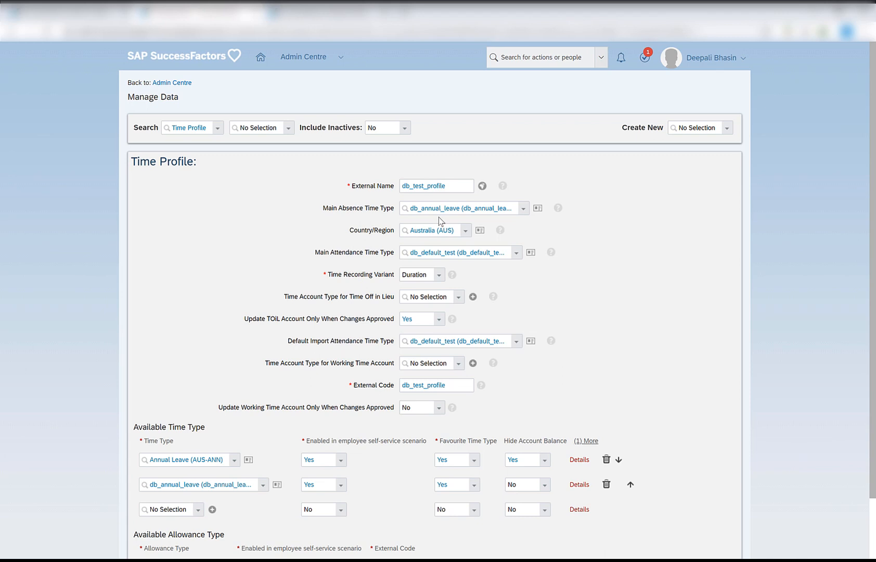
- Add the main attendance time type db_default_test as a third entry under Available Time Type
scroll(439, 217, "down", 1)
left_click(442, 198)
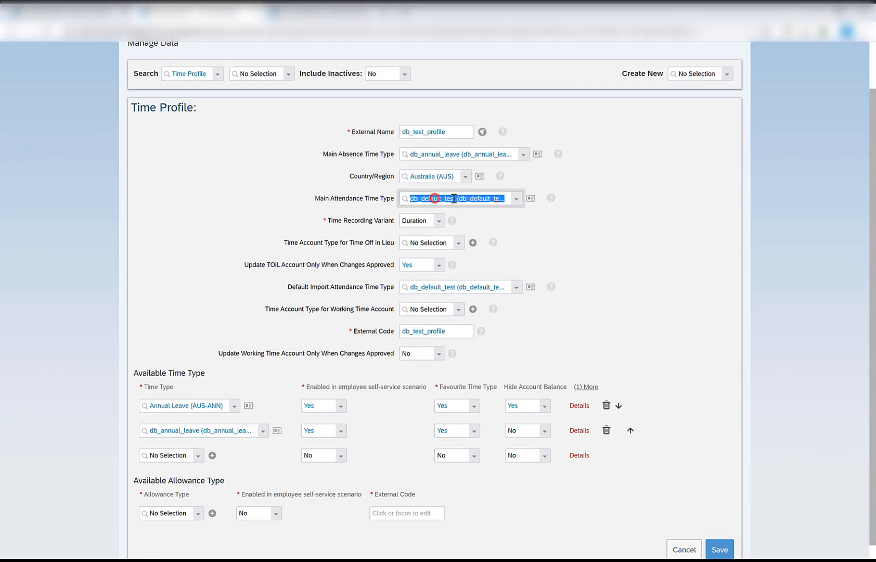
left_click(438, 198)
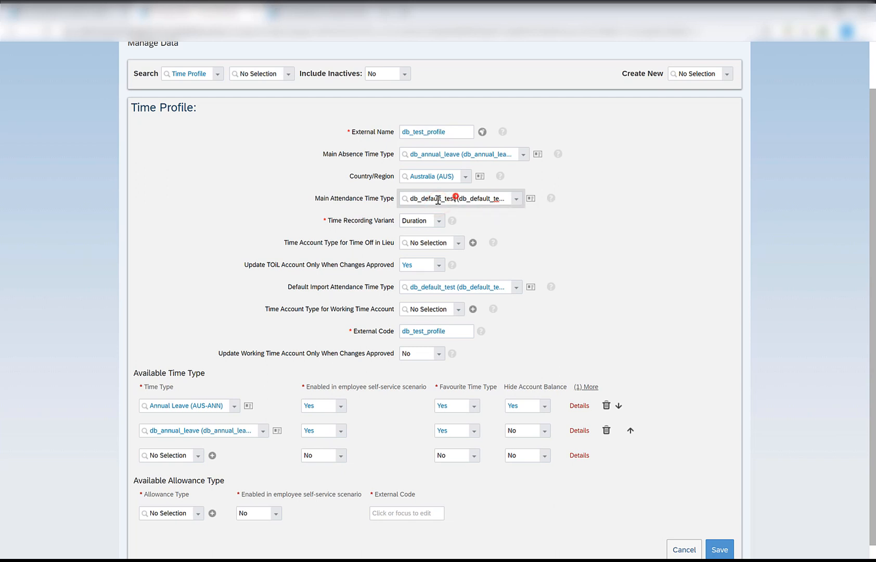
double_click(454, 199)
key("ctrl+c")
left_click(174, 451)
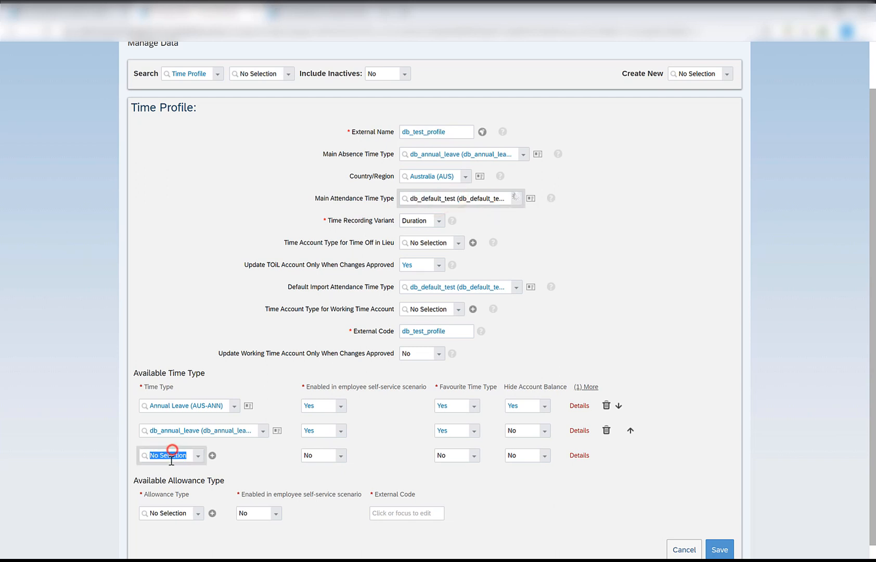
key("ctrl+v")
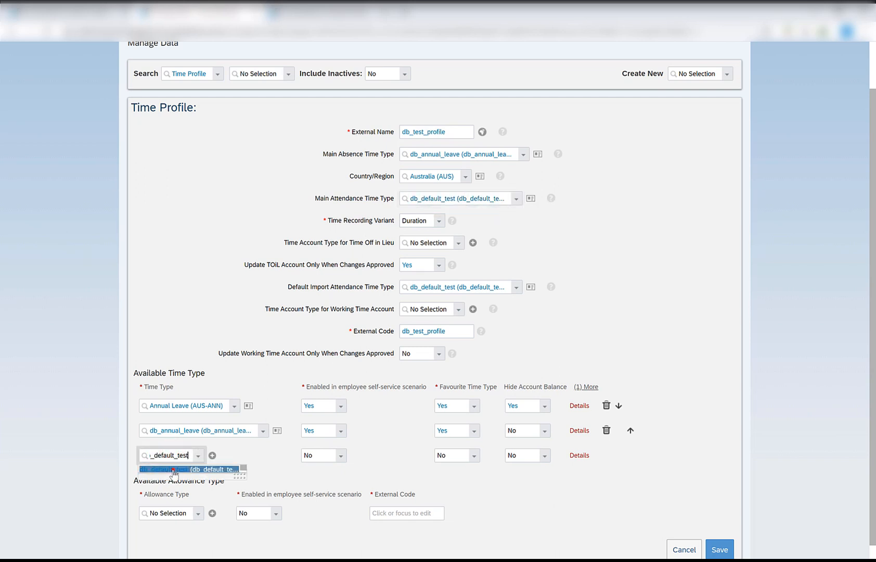
left_click(172, 470)
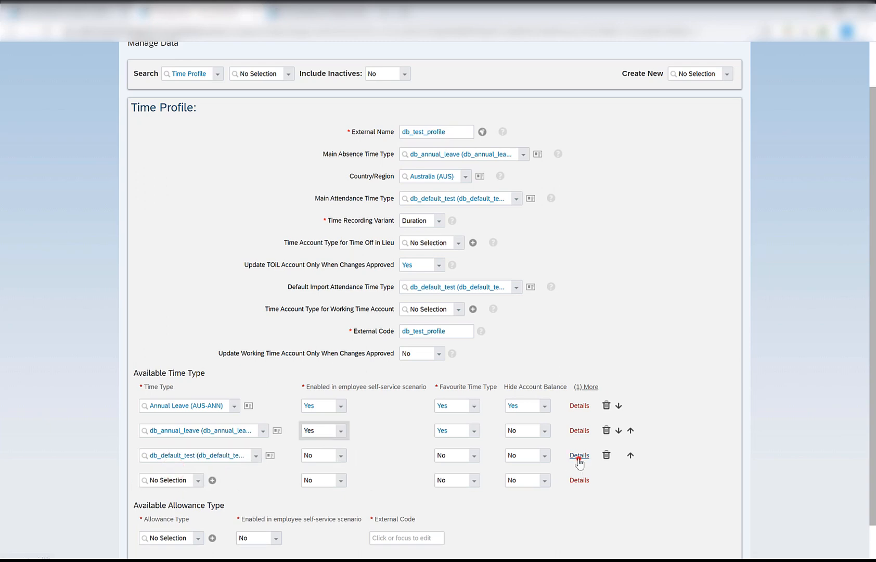
- Set the External Code in the db_default_test row's details to 3
left_click(580, 455)
left_click(425, 343)
type("3")
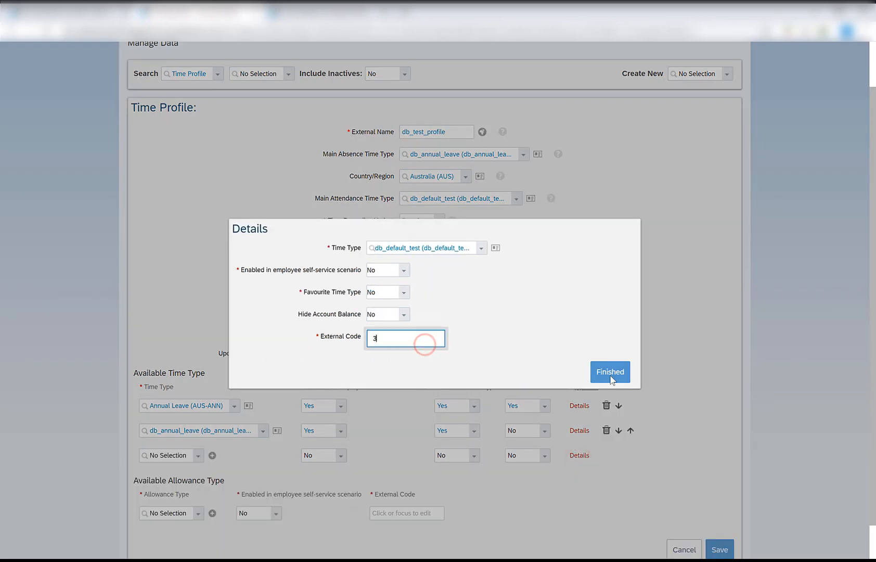
left_click(614, 374)
- Set Update TOiL Account Only When Changes Approved to No for the time profile
scroll(647, 394, "down", 2)
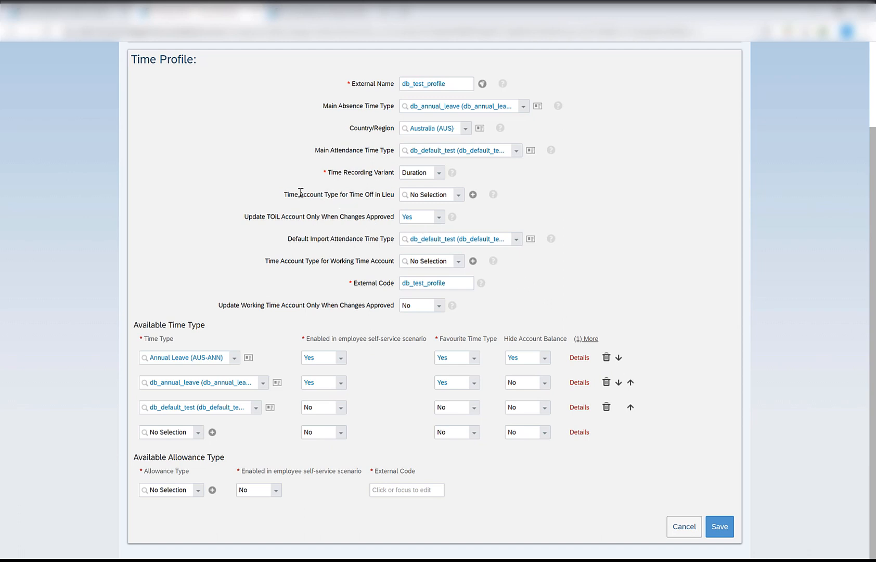
left_click_drag(301, 194, 382, 198)
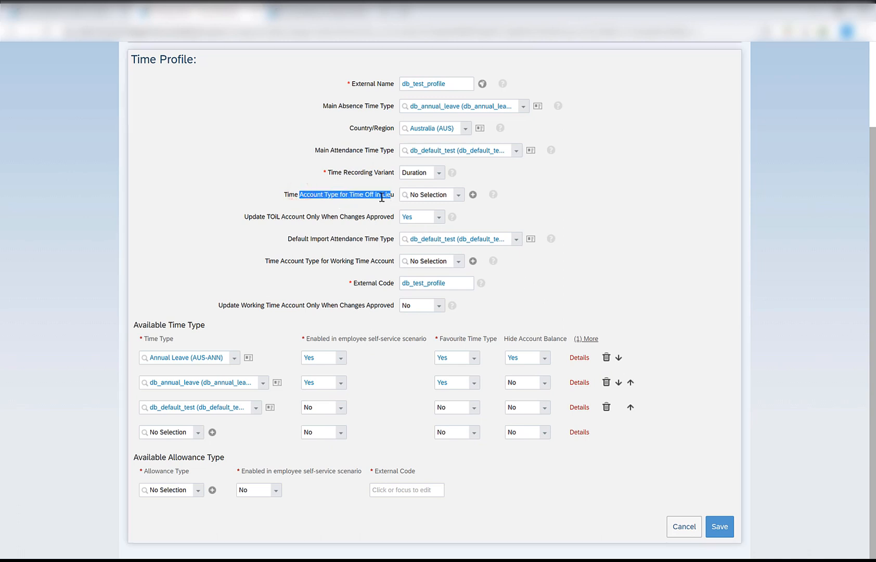
left_click(443, 218)
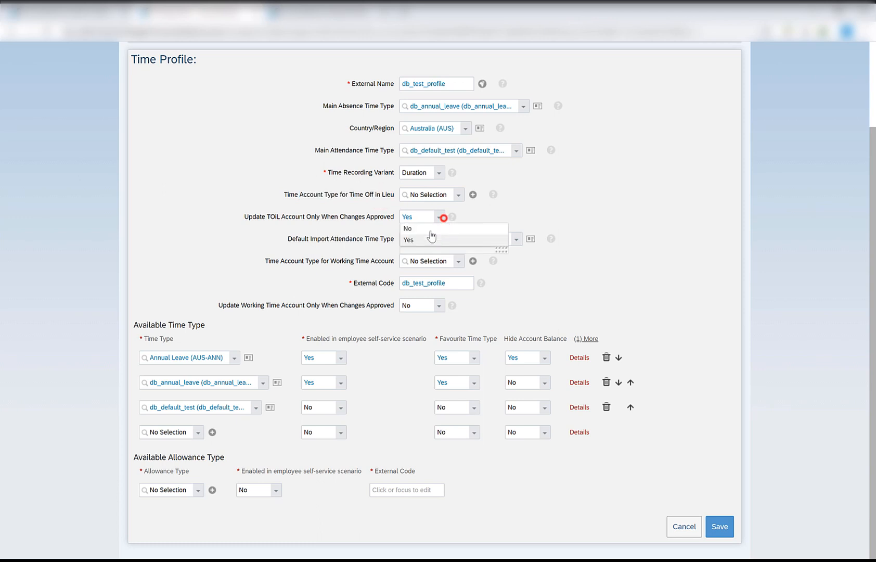
left_click(431, 228)
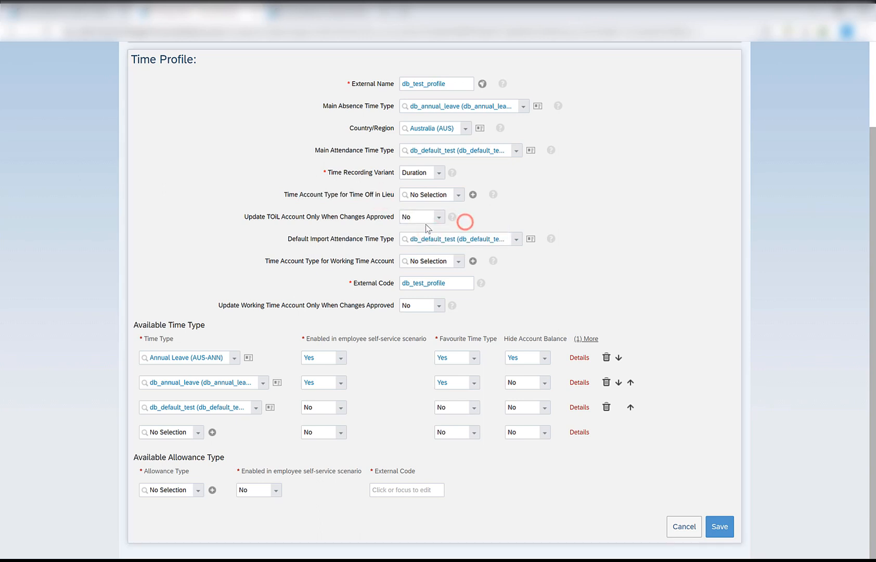
double_click(408, 217)
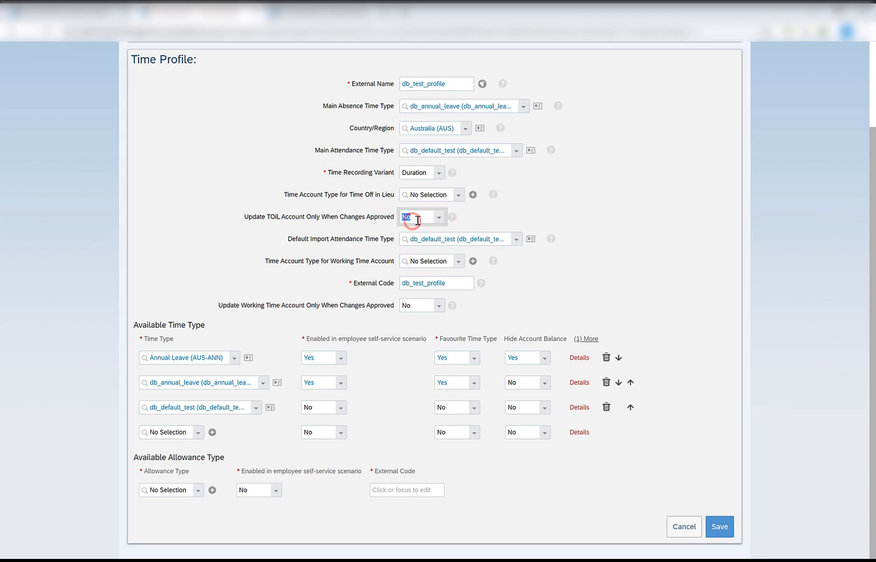
left_click_drag(256, 219, 405, 218)
left_click(417, 218)
double_click(418, 218)
left_click(418, 194)
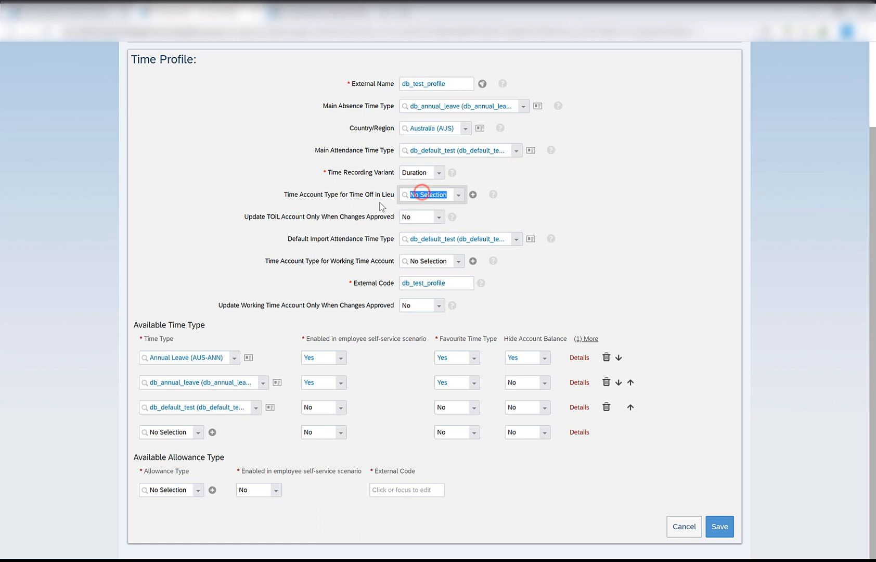
left_click(514, 202)
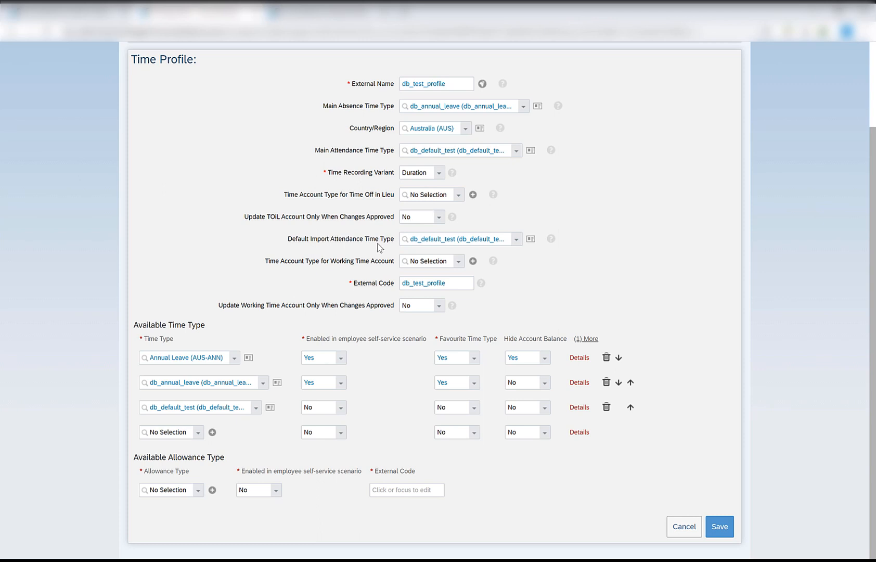
- Save the time profile, review the confirmation about the attendance time types and agree to continue
left_click(722, 525)
scroll(423, 277, "down", 1)
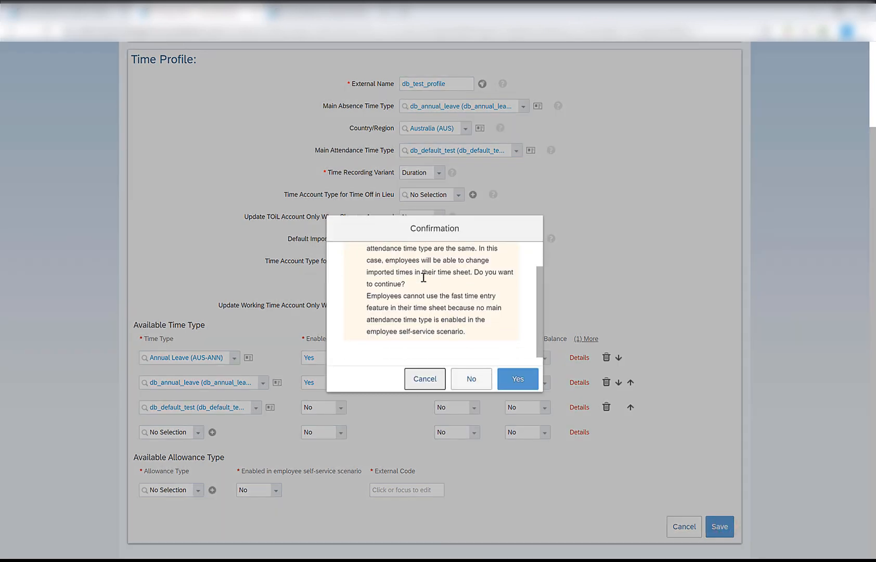
left_click_drag(542, 310, 551, 295)
left_click_drag(372, 258, 410, 305)
left_click(411, 302)
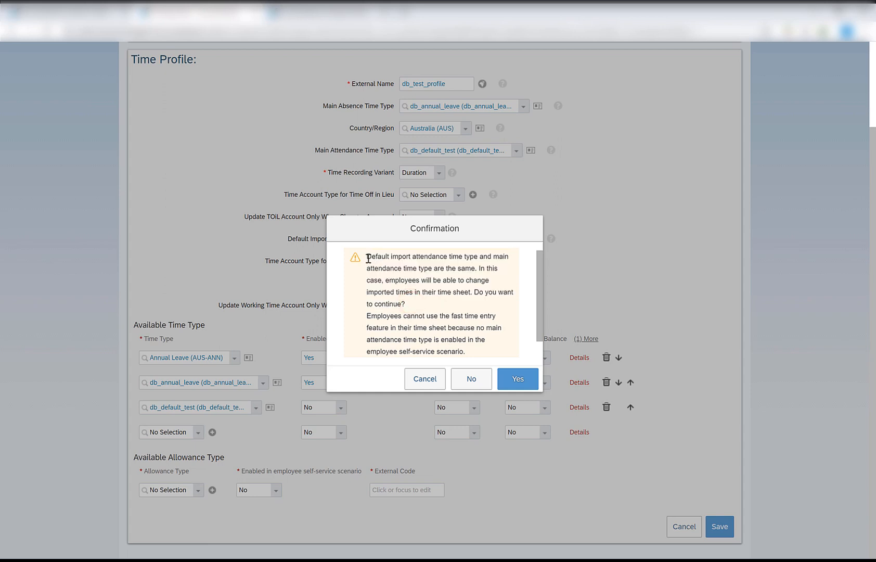
left_click_drag(368, 258, 416, 306)
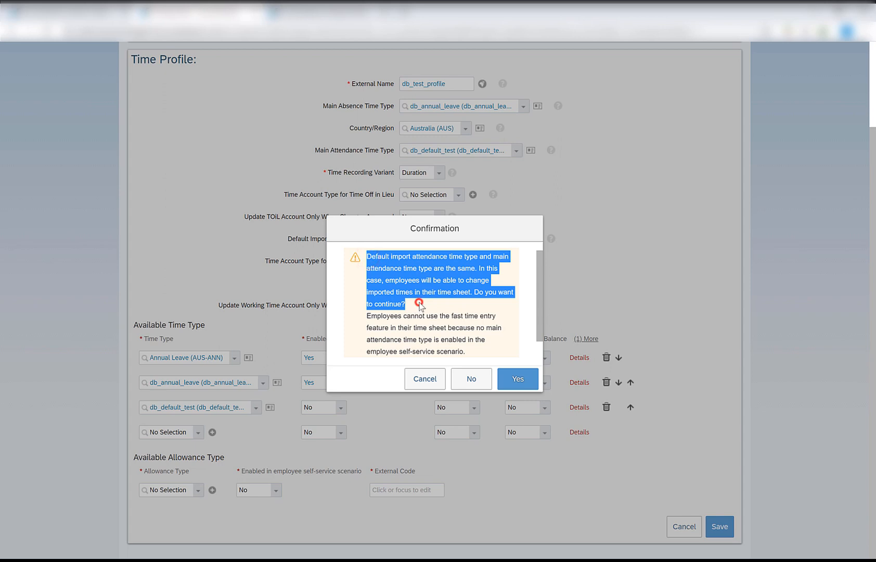
left_click(419, 303)
scroll(481, 302, "down", 1)
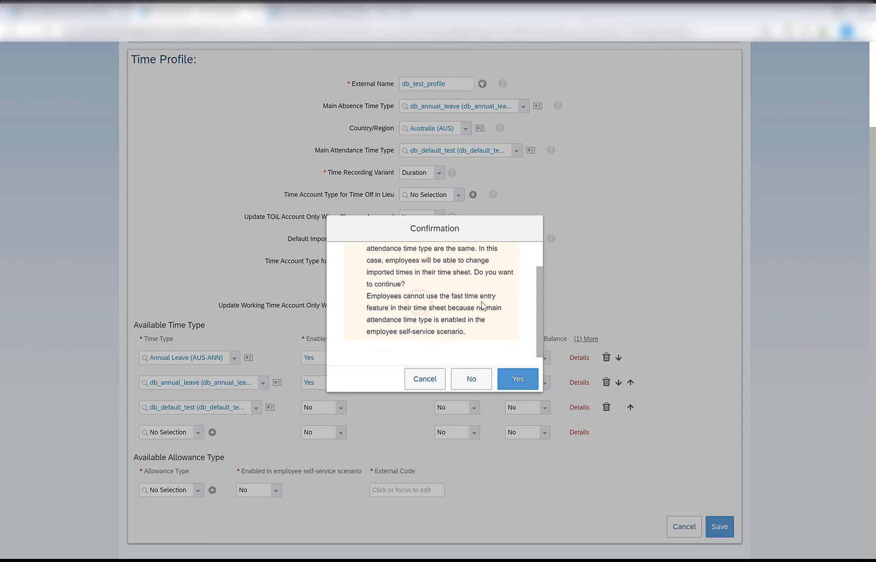
left_click(510, 369)
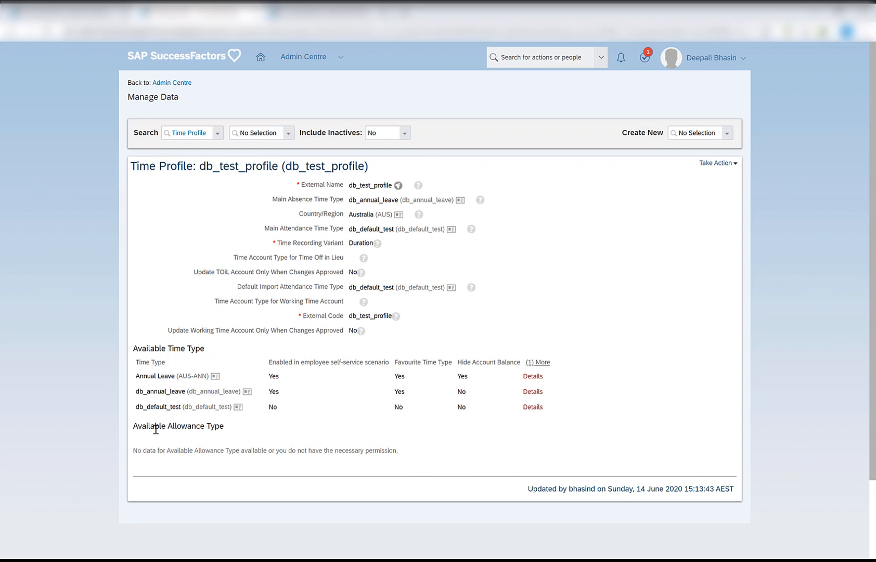
- Open the saved db_test_profile time profile for correction
left_click(732, 164)
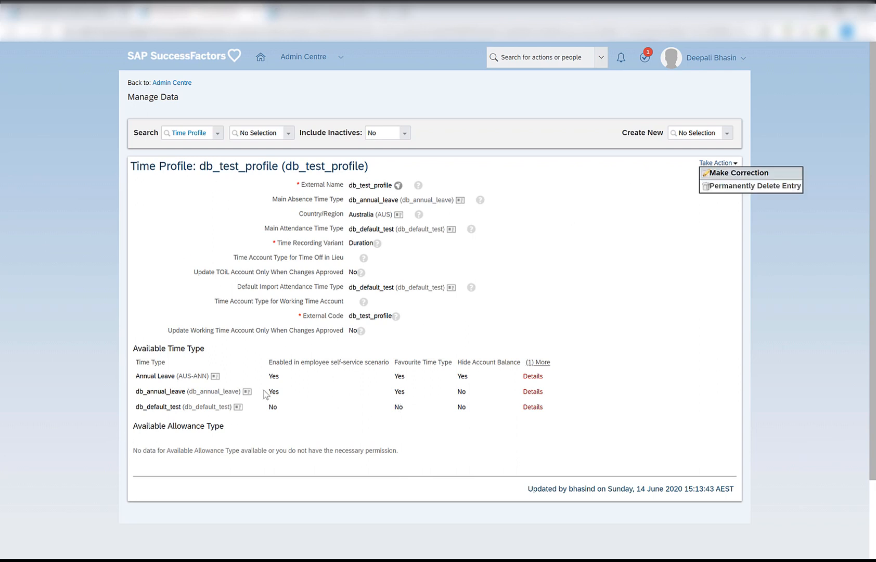
left_click_drag(138, 425, 236, 449)
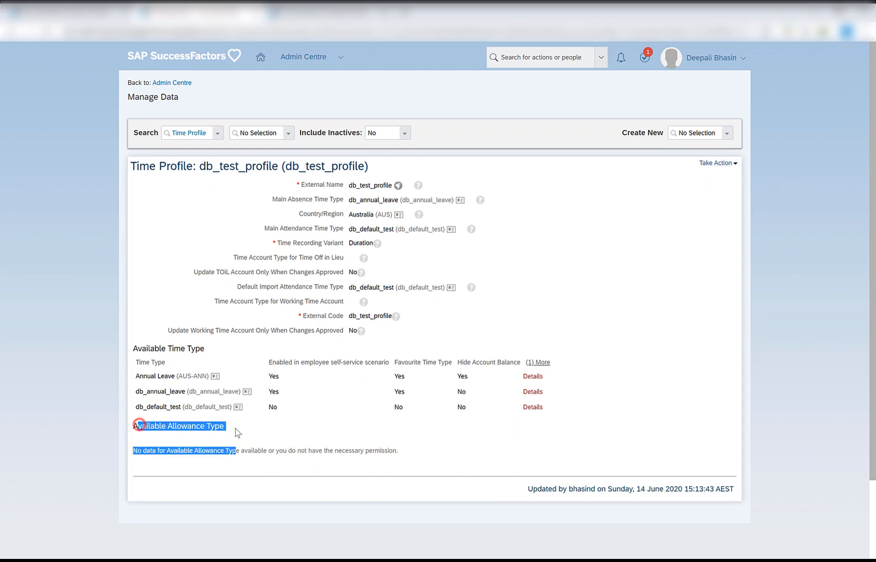
left_click(717, 167)
left_click(720, 178)
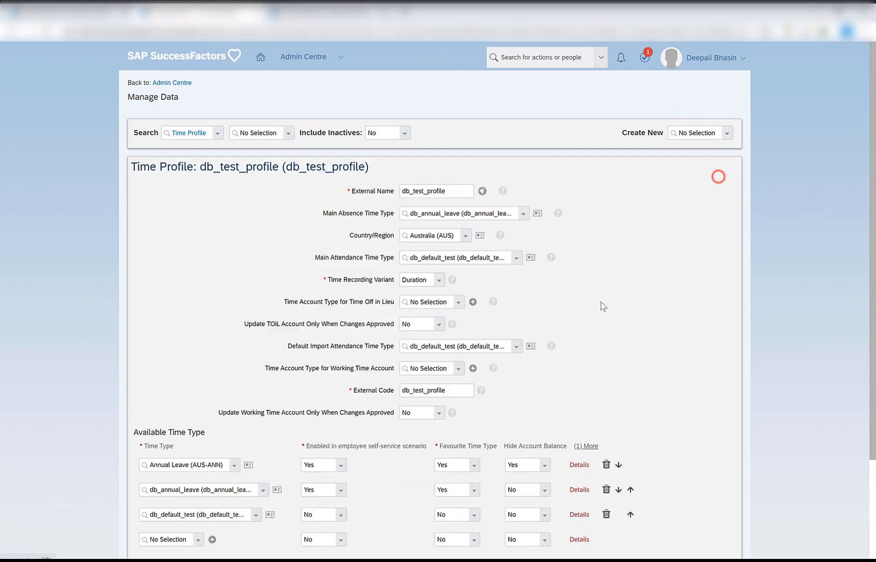
- Start creating a new allowance type under Available Allowance Type with External Name db_allowance, and copy that name
scroll(553, 320, "down", 3)
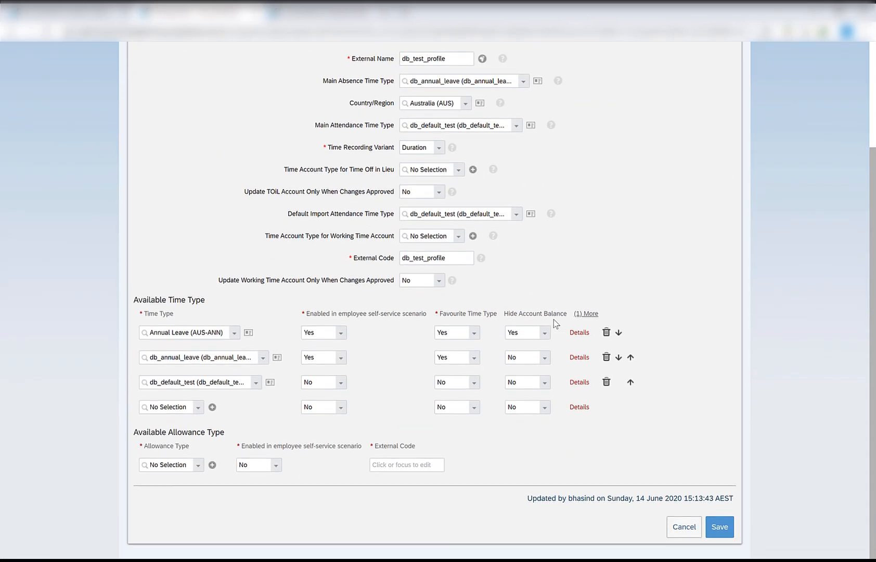
left_click(198, 465)
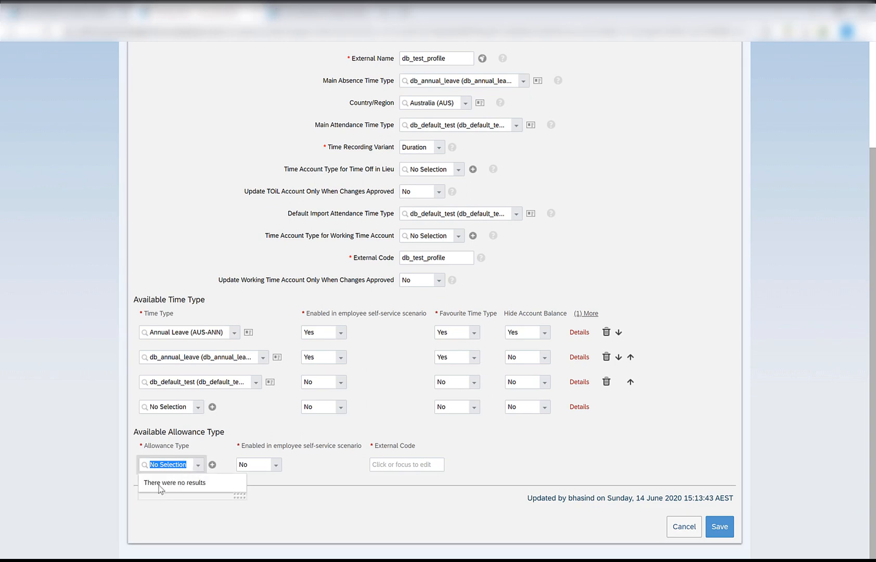
left_click(211, 449)
left_click(212, 465)
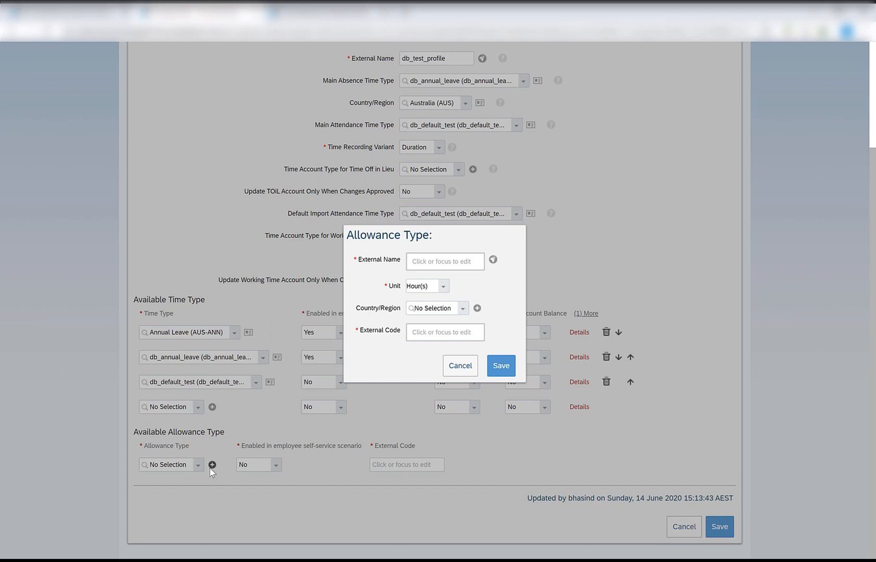
left_click(432, 261)
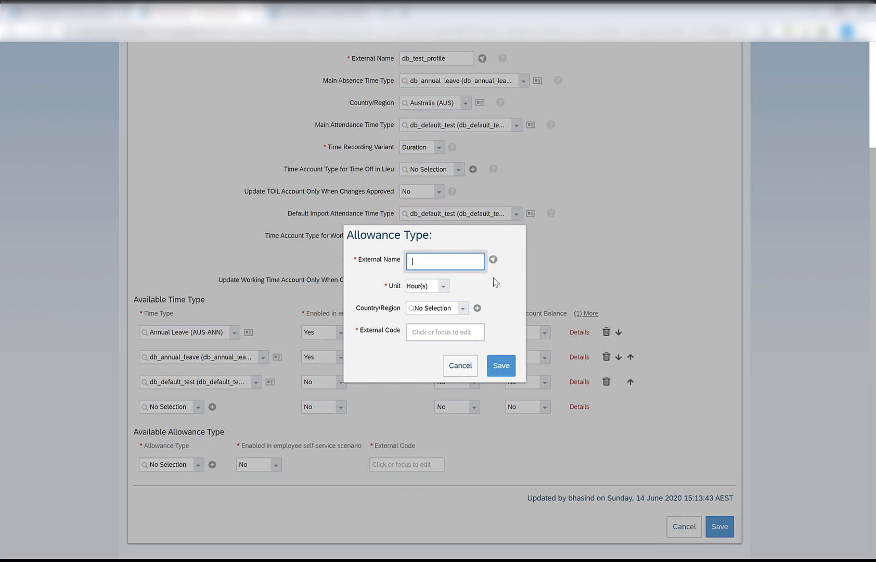
type("db_allowance")
key("ctrl+a")
key("ctrl+c")
- Set the new allowance type's Country/Region to Australia (AUS) and its External Code to db_allowance
left_click(449, 304)
type("au")
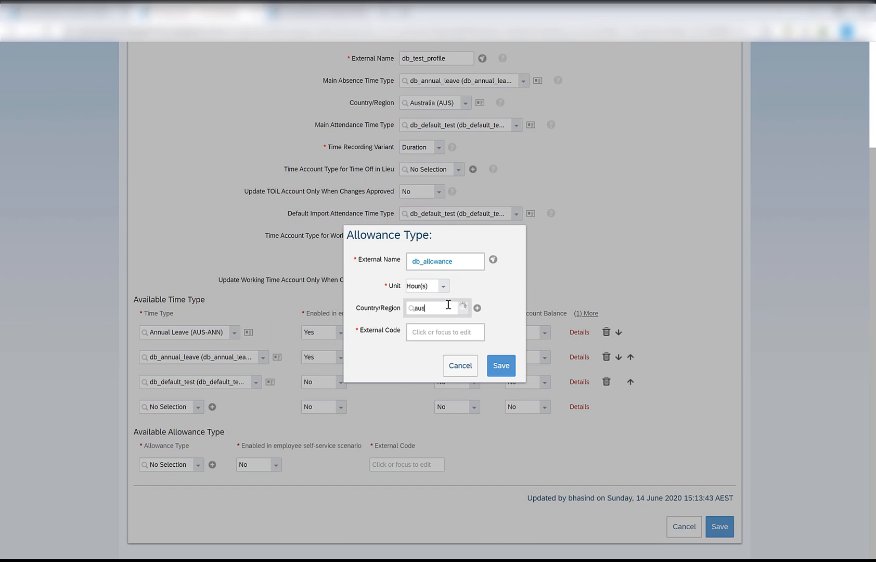
left_click(441, 326)
left_click(441, 333)
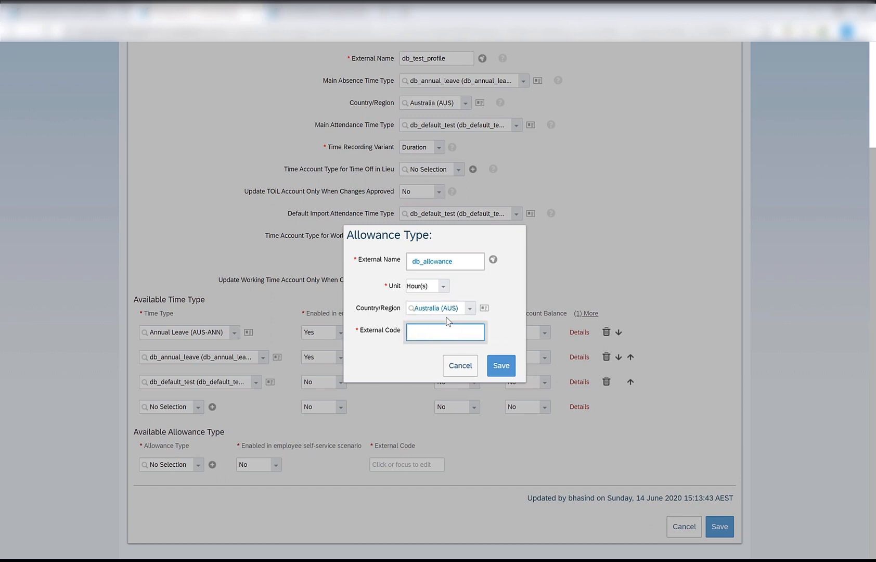
key("ctrl+v")
double_click(454, 333)
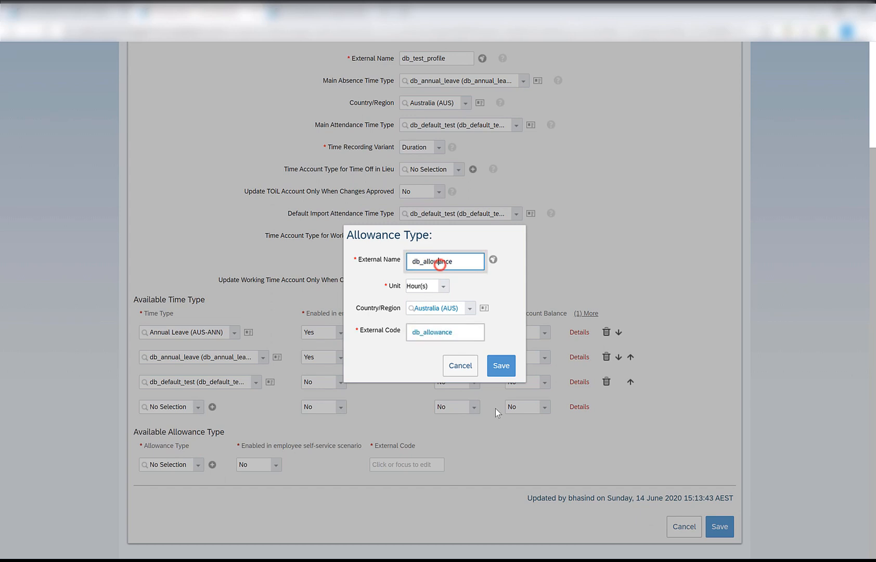
- Save the new allowance type, agree to continue with the long external code, and close its summary
left_click(501, 365)
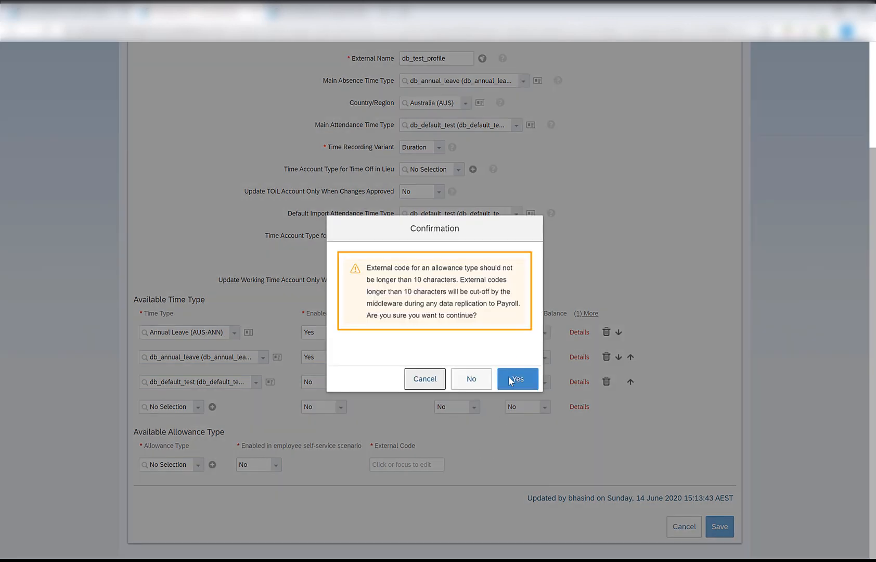
left_click(509, 375)
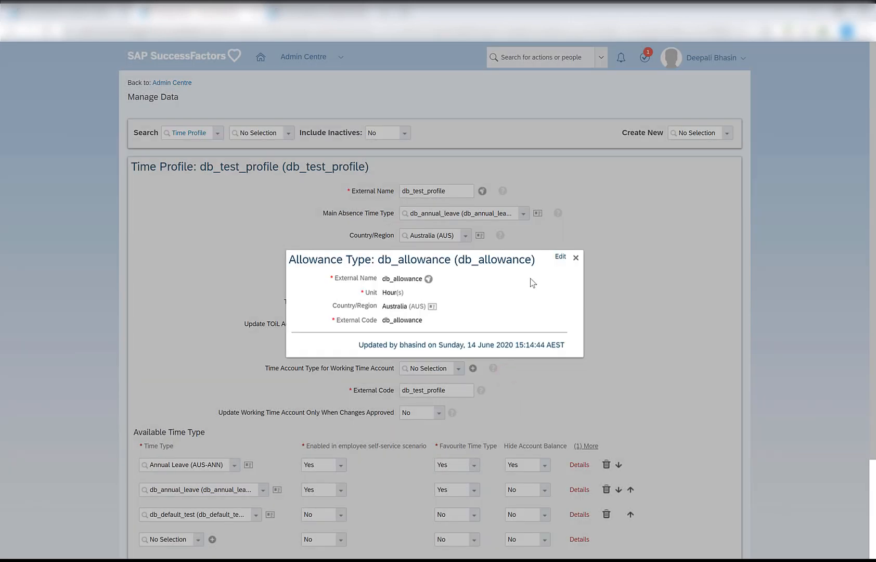
left_click(576, 257)
- Add db_allowance as an Available Allowance Type of the time profile, enabled in employee self-service, with External Code 1
scroll(196, 492, "down", 2)
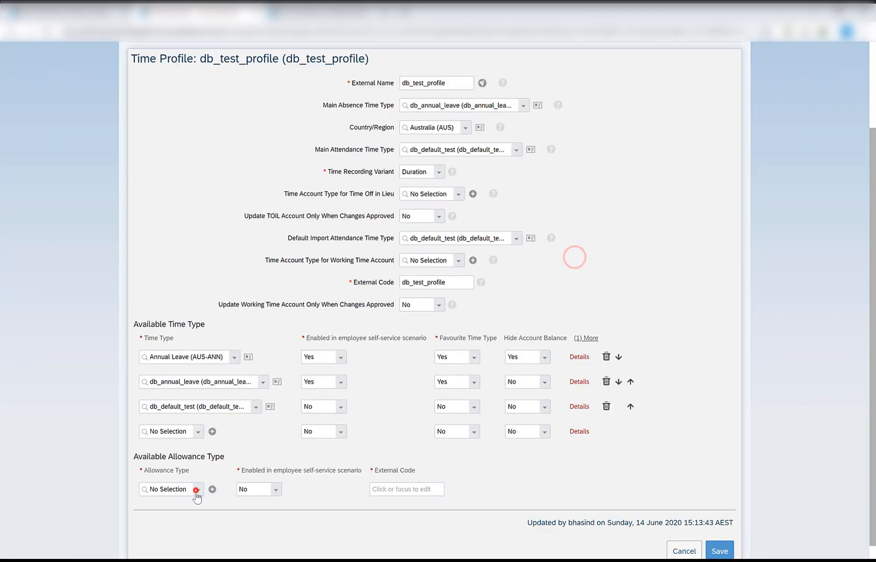
left_click(196, 490)
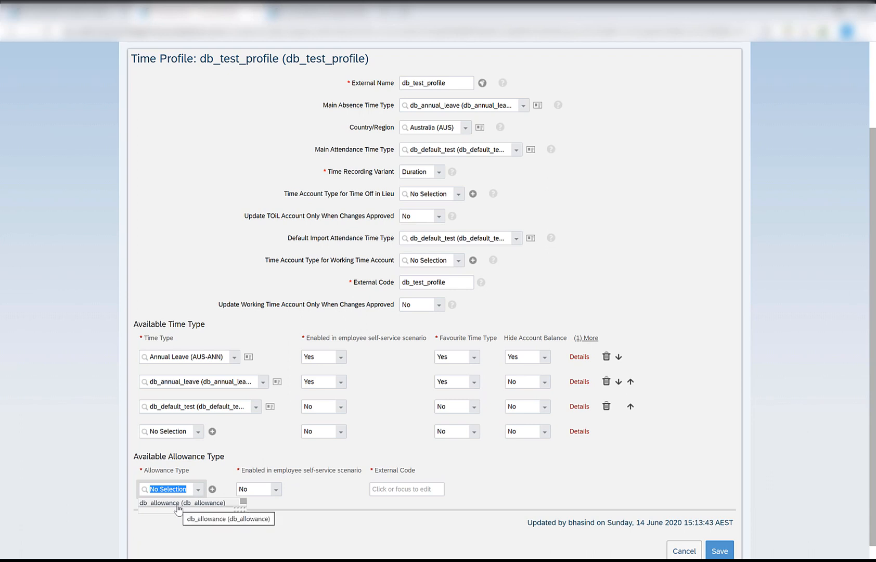
left_click(178, 504)
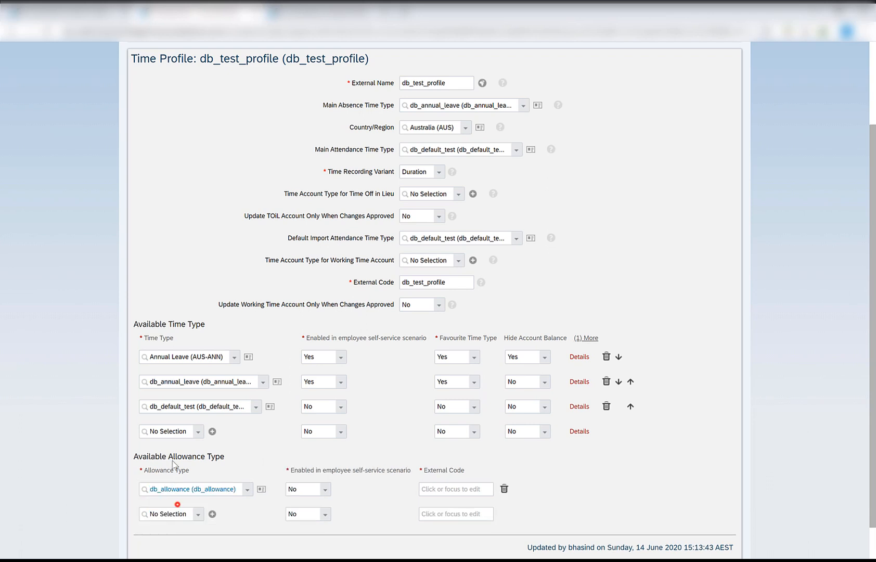
left_click(324, 490)
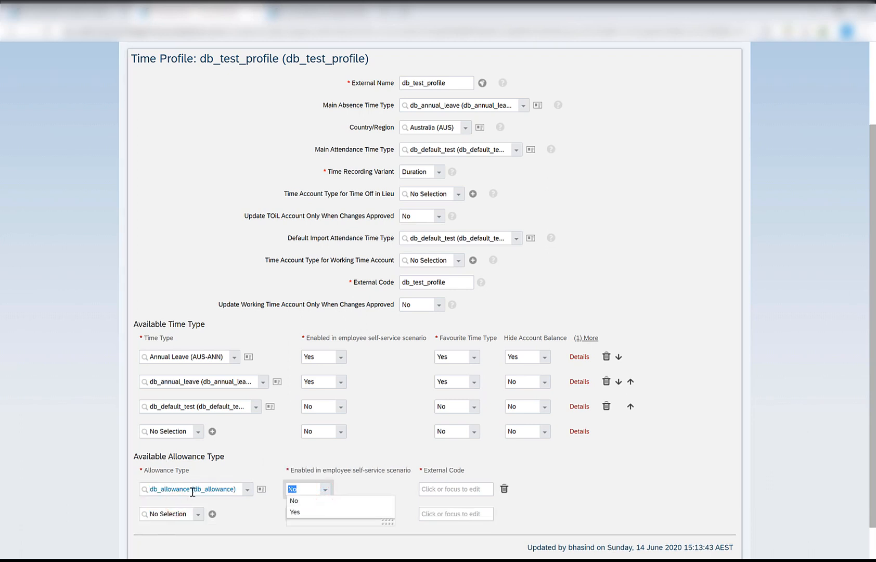
left_click(344, 514)
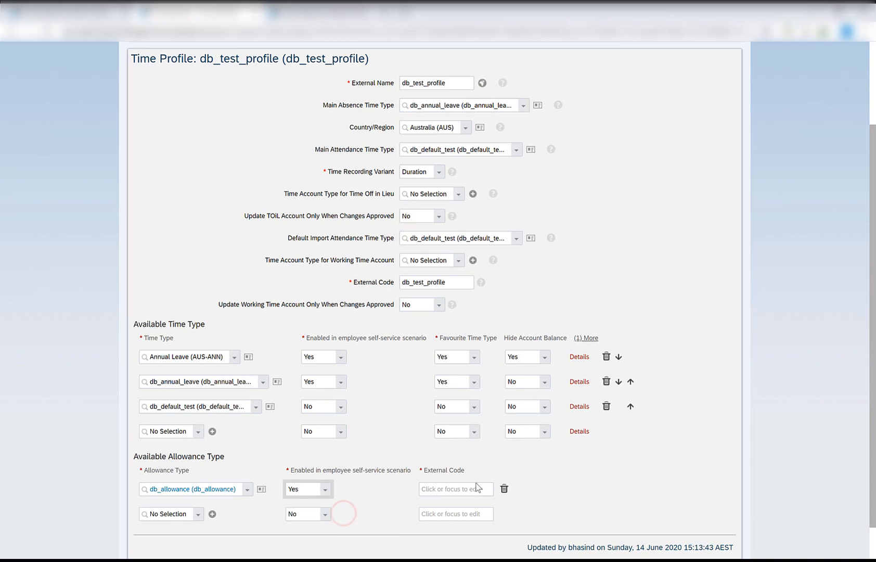
left_click(474, 487)
type("1")
left_click(667, 495)
- Save the corrected time profile, read through the attendance time type confirmation and agree to continue
scroll(666, 492, "down", 2)
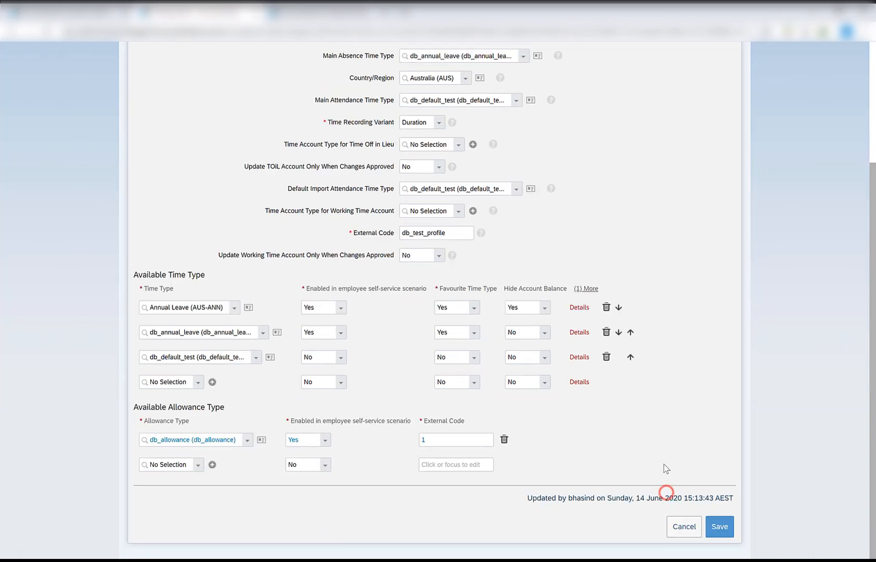
left_click(709, 528)
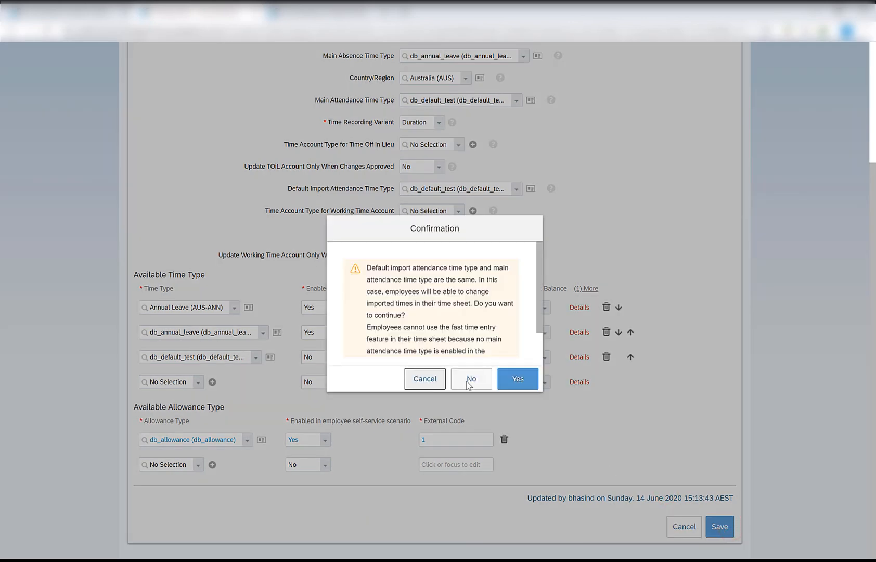
scroll(472, 327, "down", 1)
left_click(518, 378)
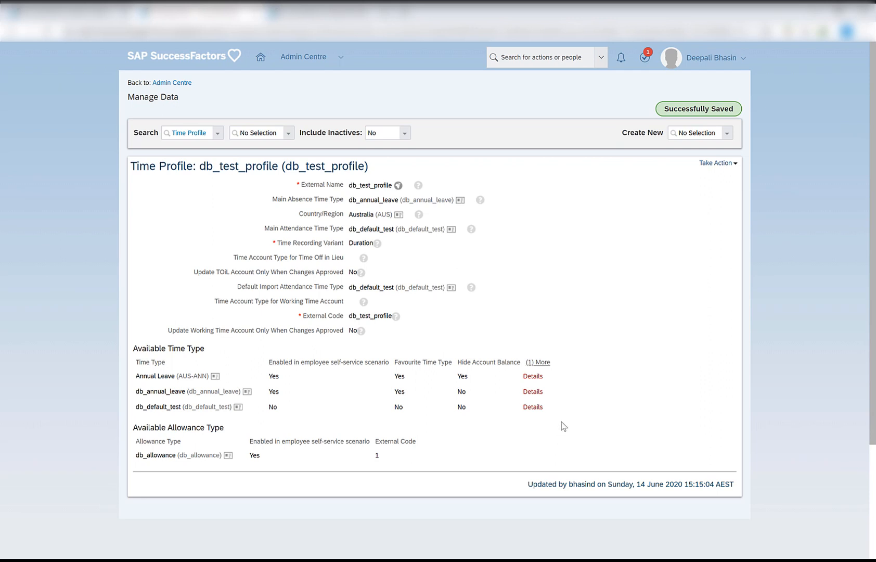
- Copy the time profile name and open the test employee's 13 Jun 2020 job information record for editing at Time Information
double_click(319, 167)
key("ctrl+c")
left_click(381, 171)
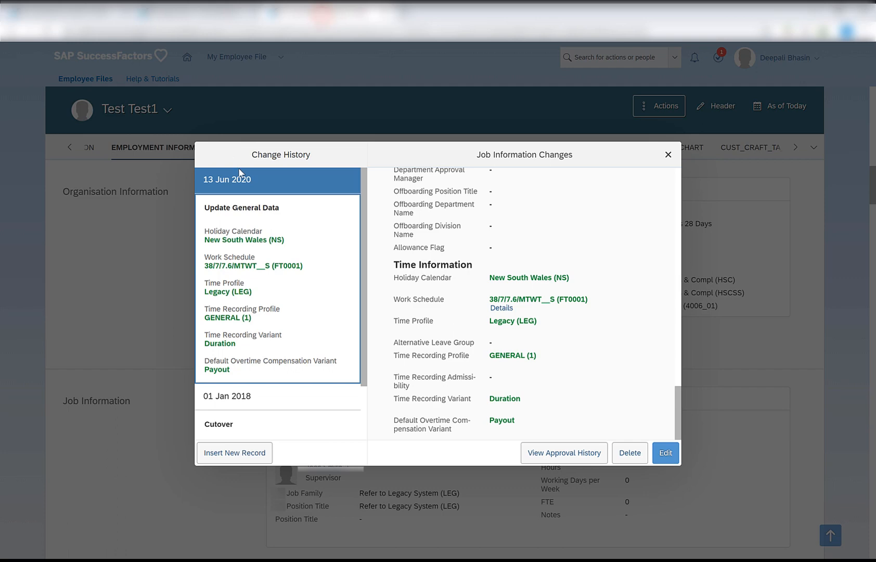
left_click(661, 454)
scroll(594, 289, "down", 5)
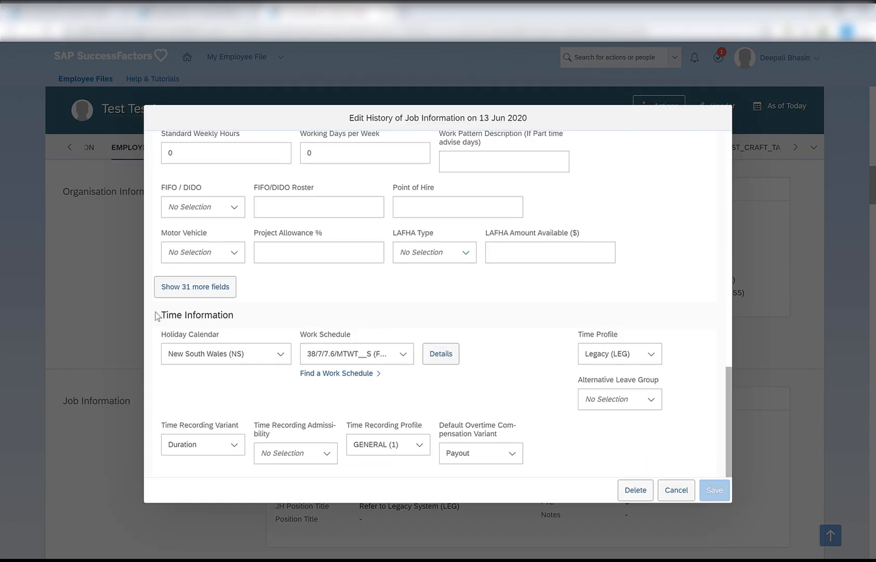
- Set the employee's Time Profile to db_test_profile and save the job information record
left_click(604, 352)
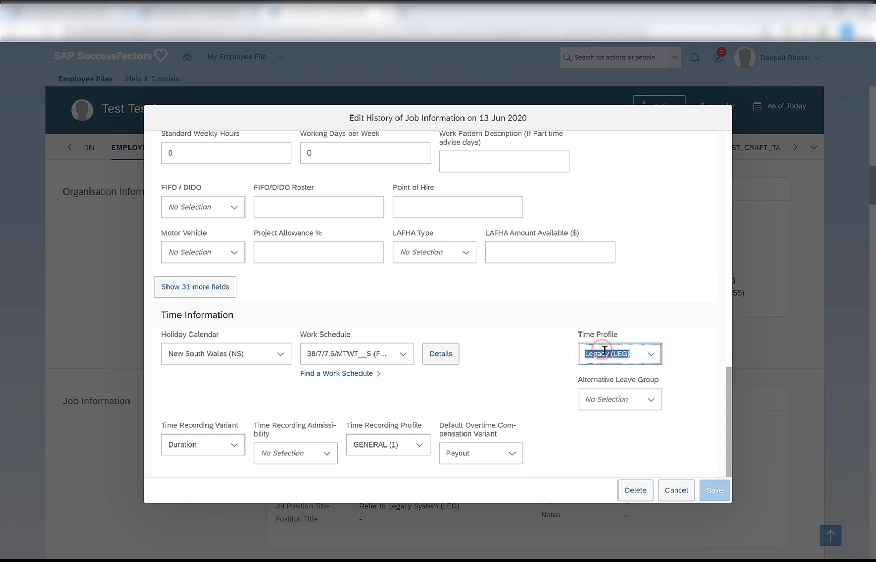
key("ctrl+v")
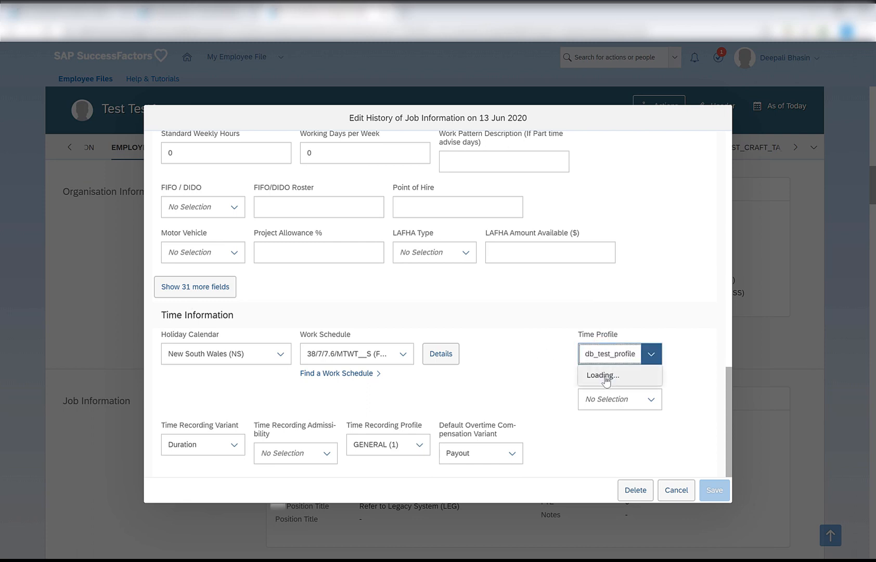
left_click(620, 376)
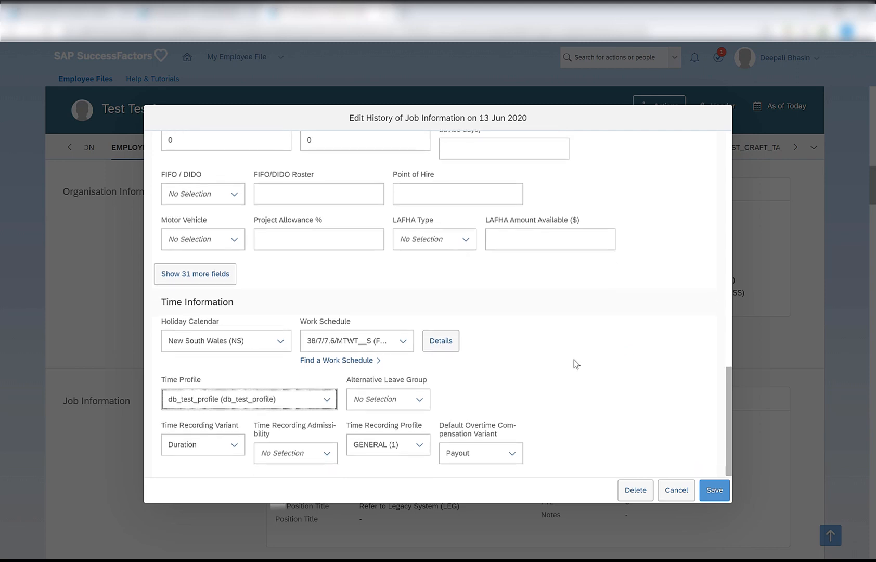
left_click(712, 491)
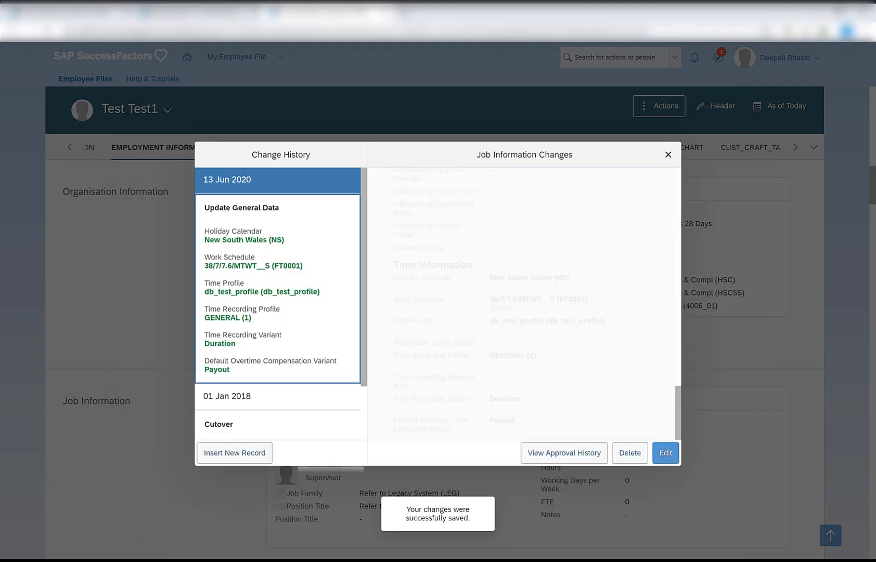
- Switch to the Opera window and start a proxy session as the test employee, found by user ID
mouse_move(173, 561)
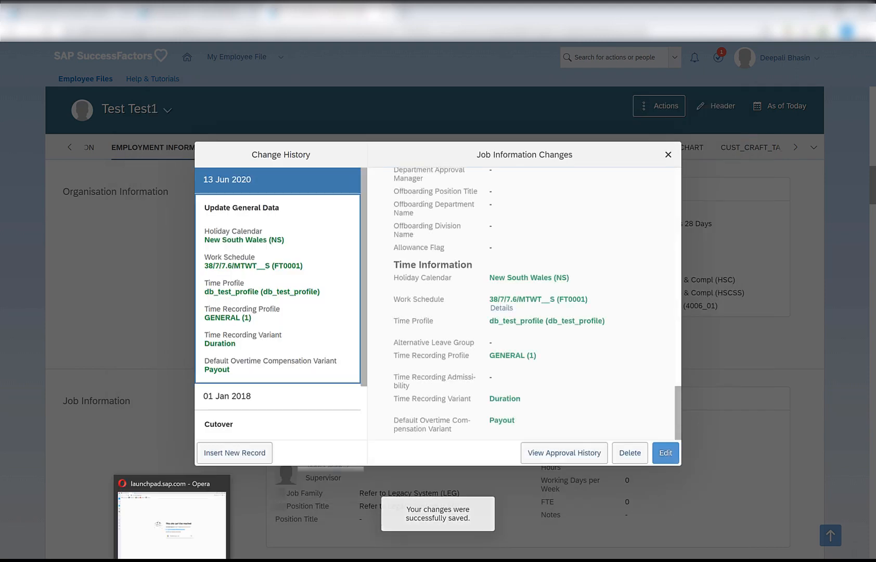
left_click(172, 521)
left_click(806, 57)
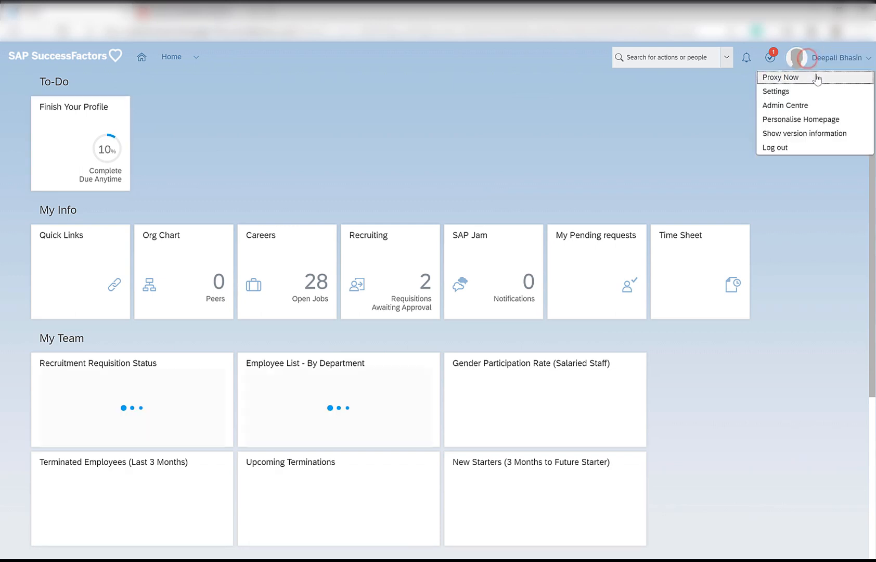
left_click(817, 78)
type("150262")
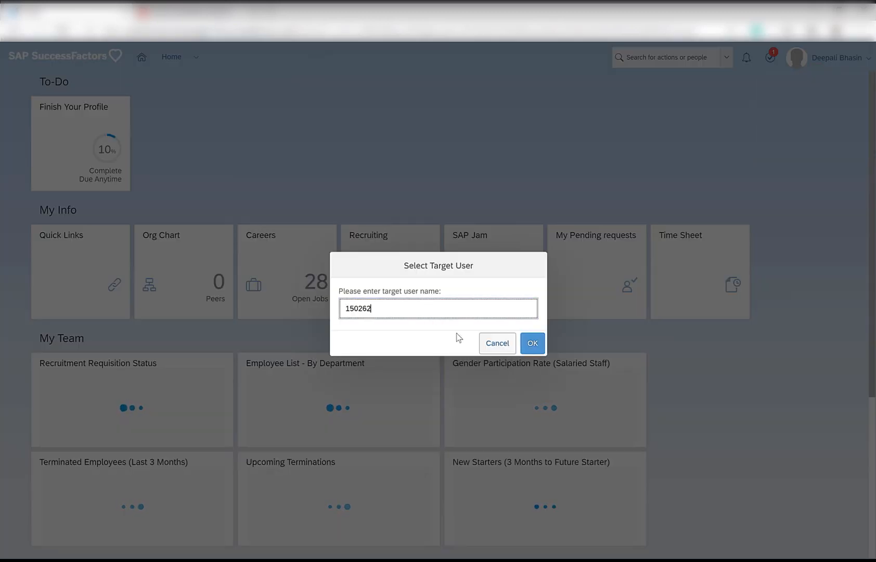
left_click(408, 329)
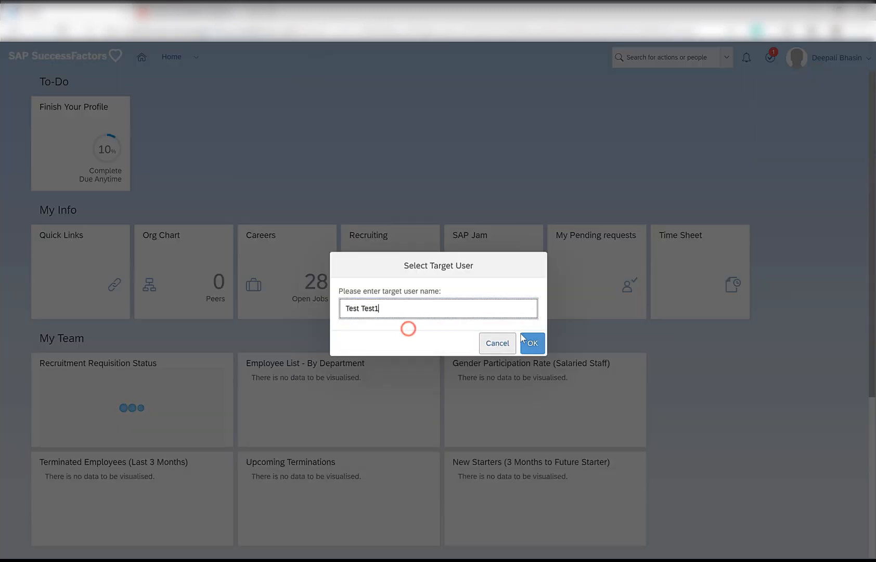
left_click(527, 340)
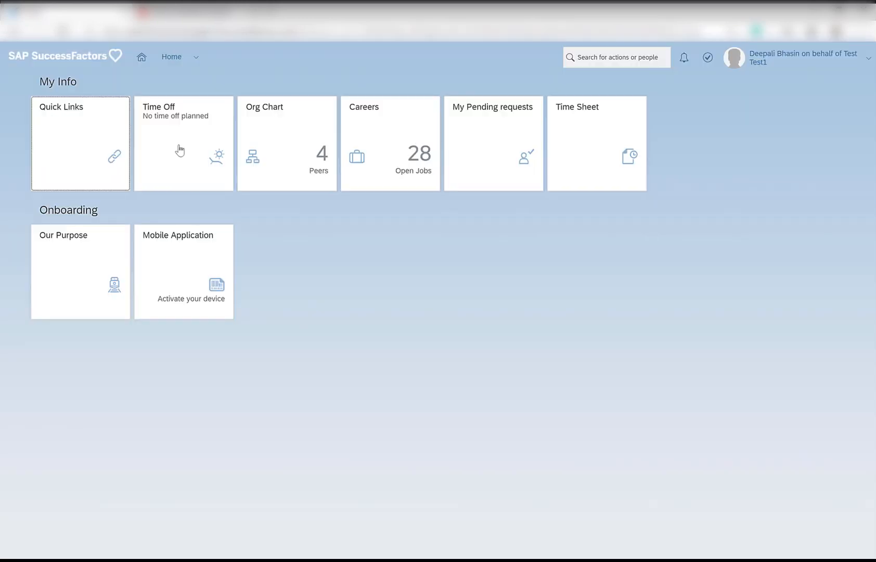
- Open Time Off as the proxied employee, start a new absence request and check which time types it offers
left_click(176, 148)
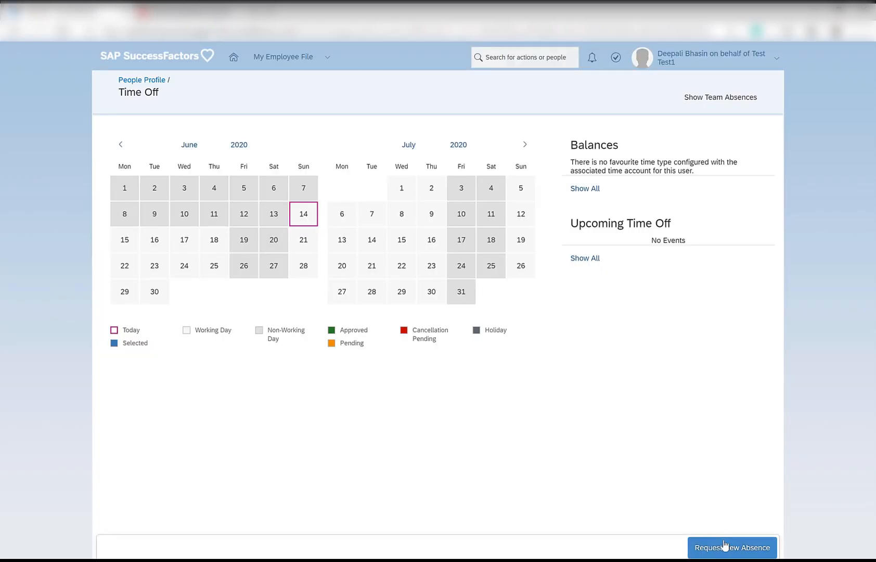
left_click(725, 545)
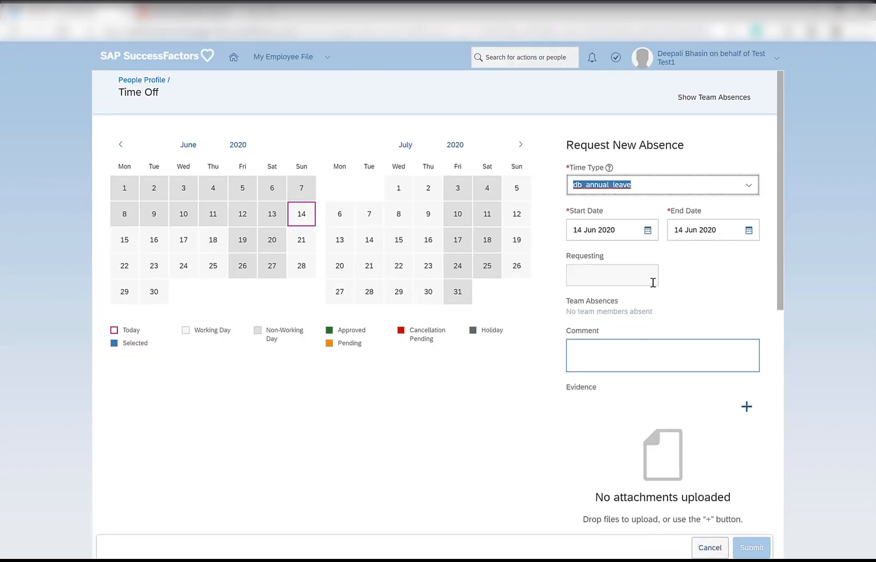
left_click(748, 187)
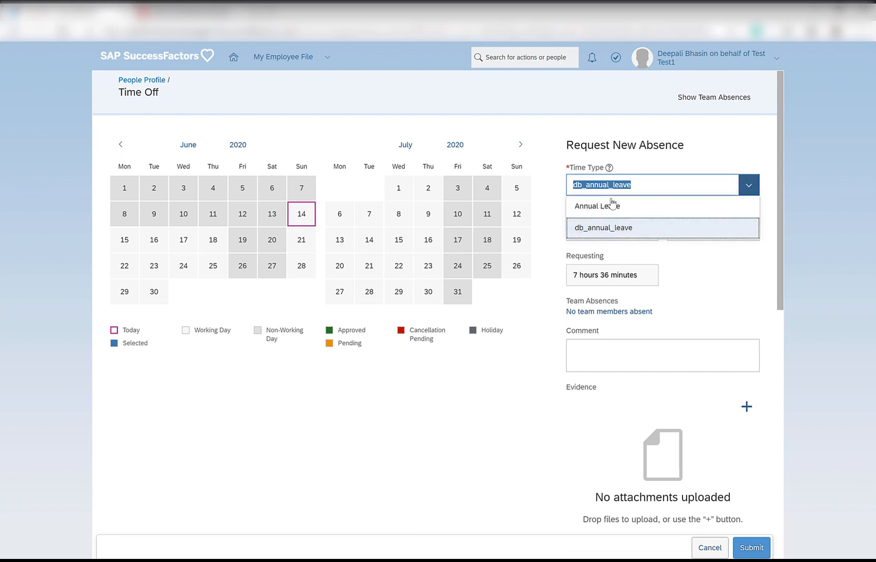
left_click(663, 189)
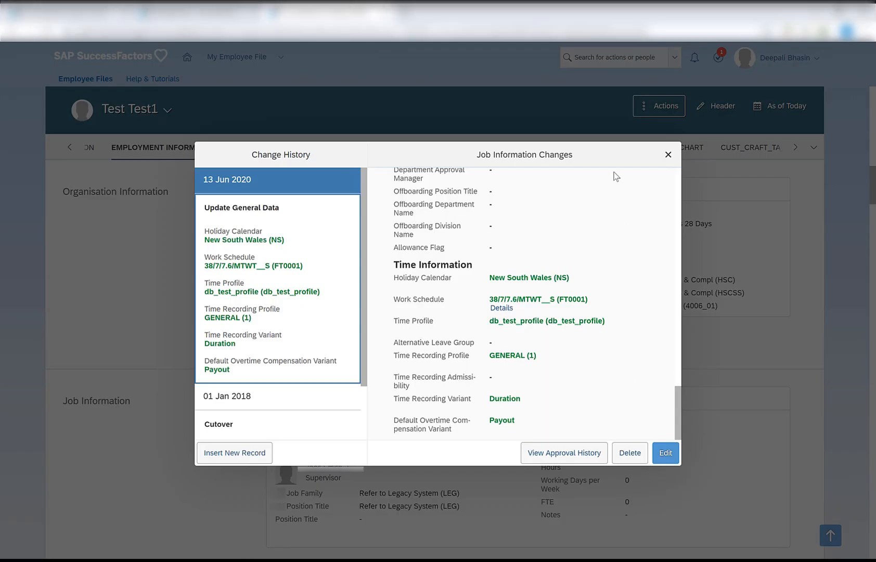
- Back in the admin session, close the job information history, open the employee's time sheet and expand the details for Sunday 14 June
left_click(668, 155)
left_click(269, 147)
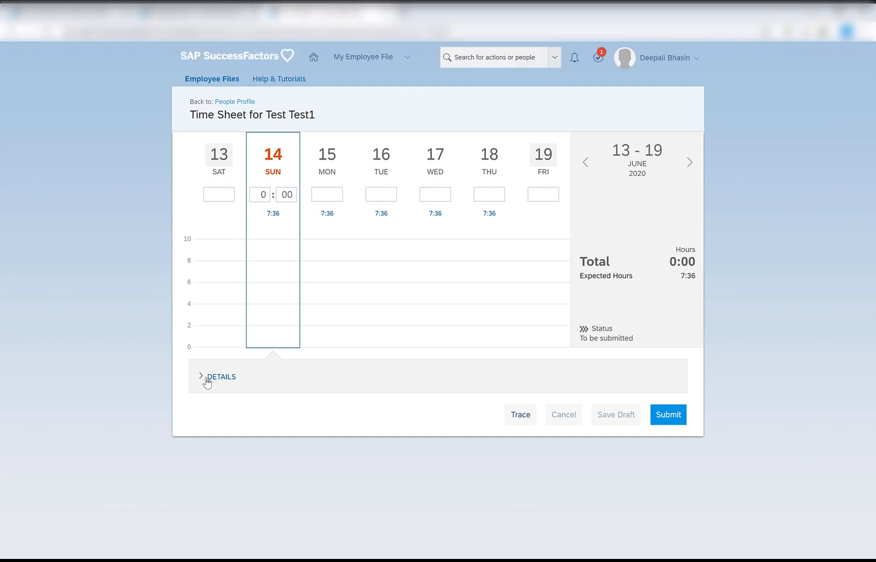
left_click(206, 381)
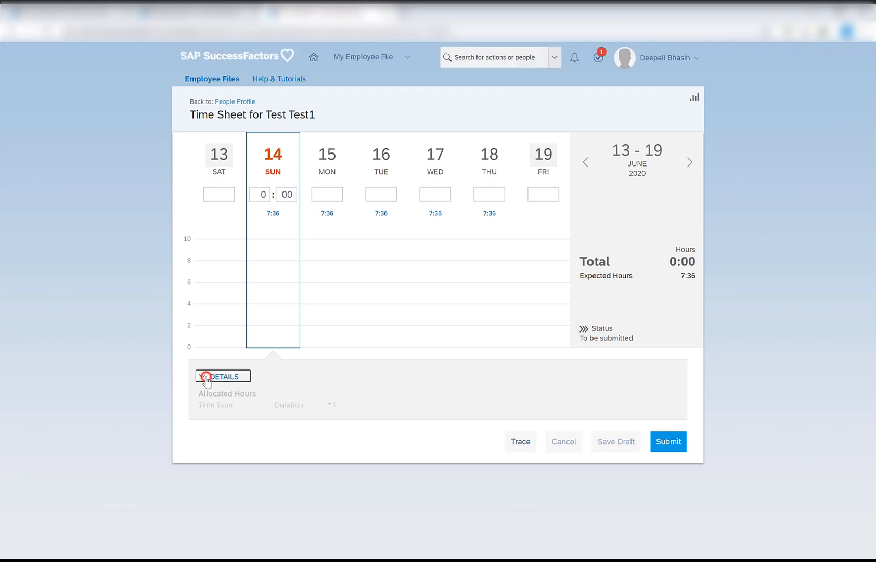